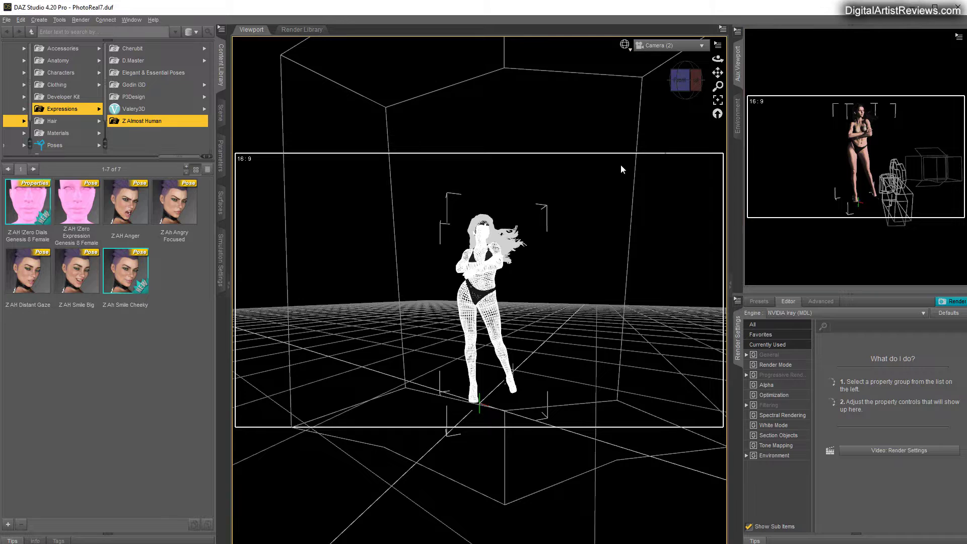
- Switch the viewport to NVIDIA Iray preview and view the scene through Camera, Camera (3) and Camera (4) in turn
click(617, 209)
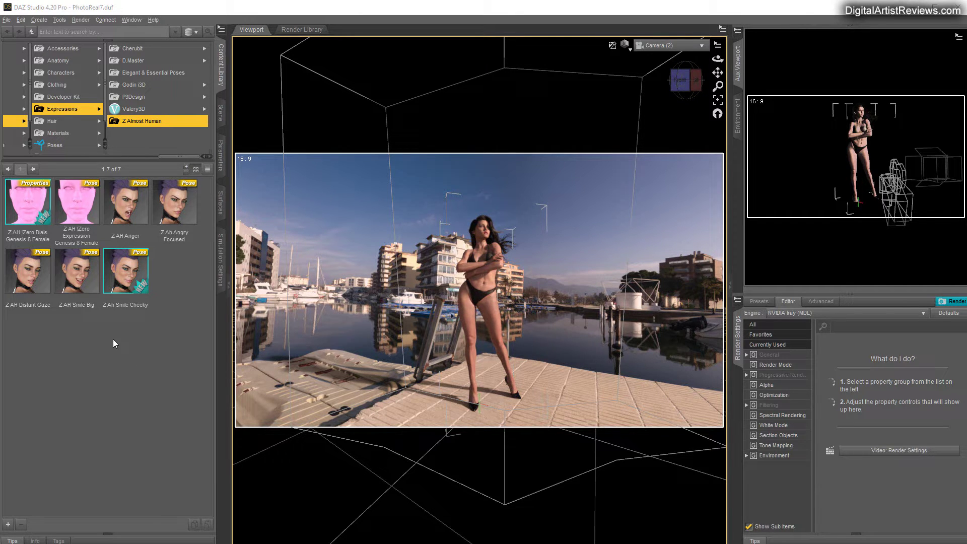
click(658, 45)
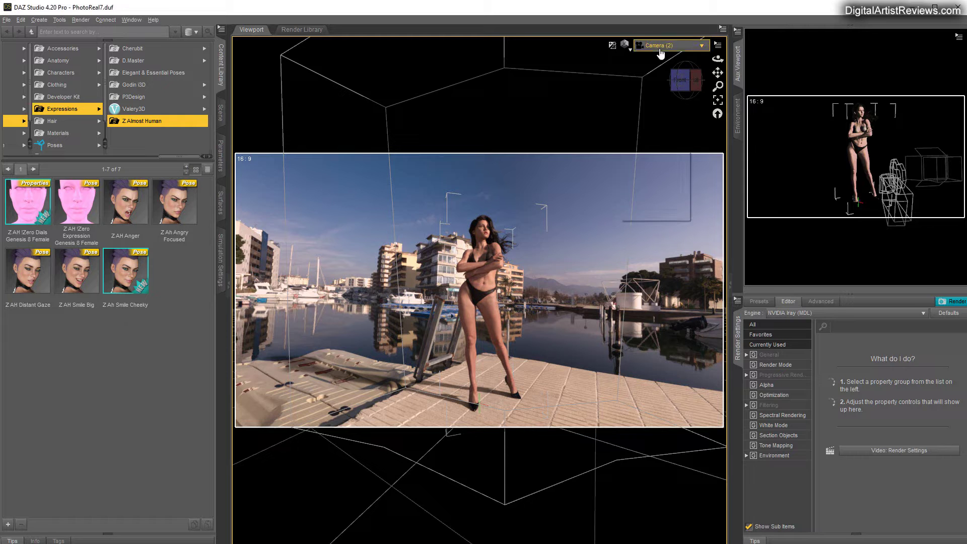
click(655, 134)
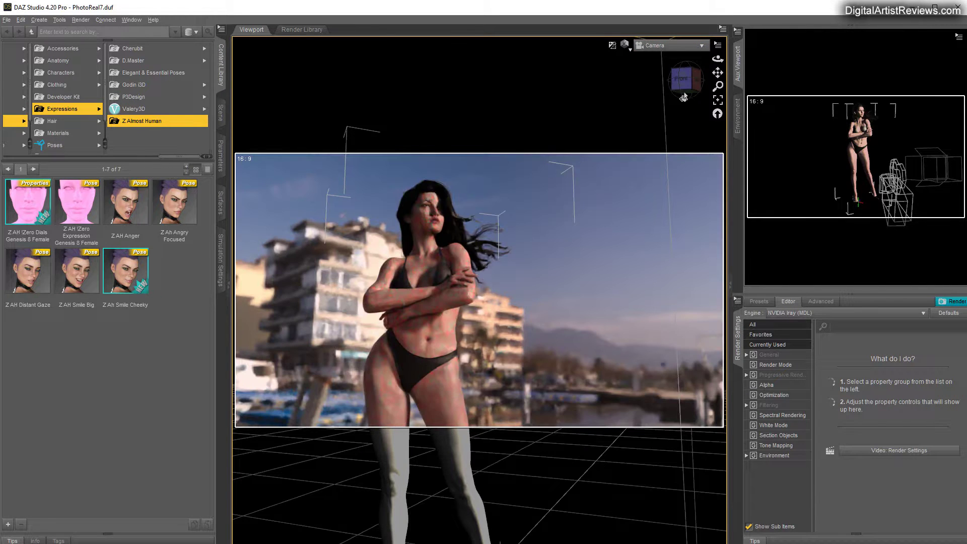
click(671, 47)
click(657, 148)
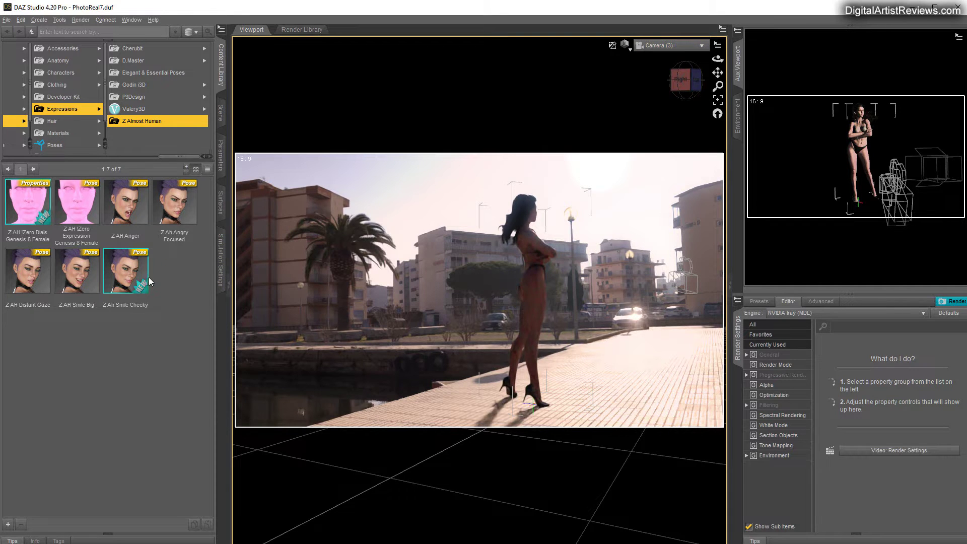
click(657, 46)
click(645, 164)
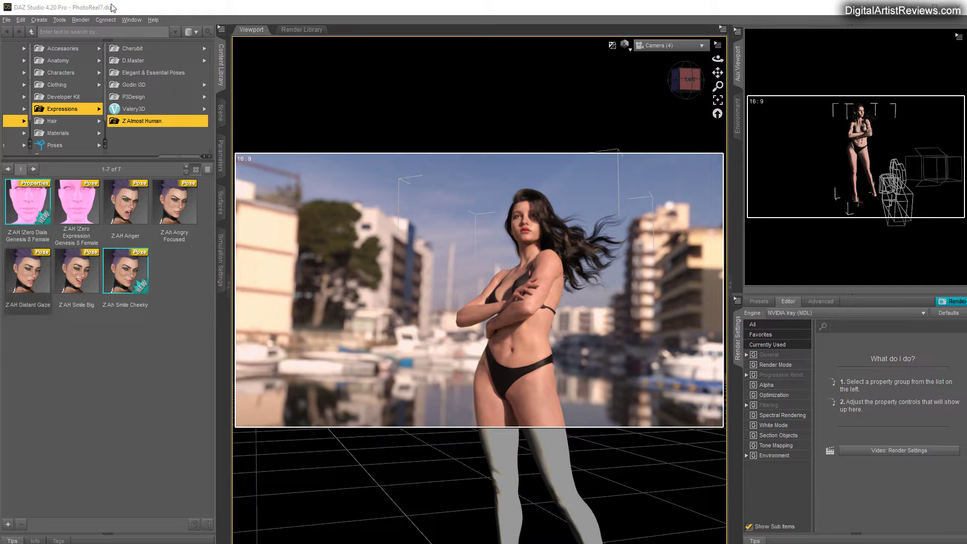
- Switch the viewport to NVIDIA Iray preview for the Genesis 8 Female figure seen through Camera (4)
click(221, 116)
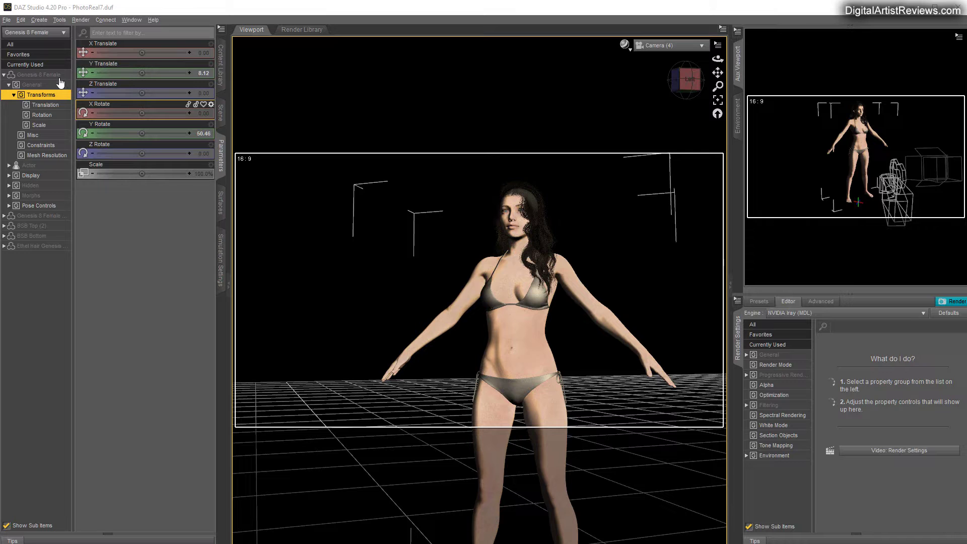
click(629, 49)
click(621, 180)
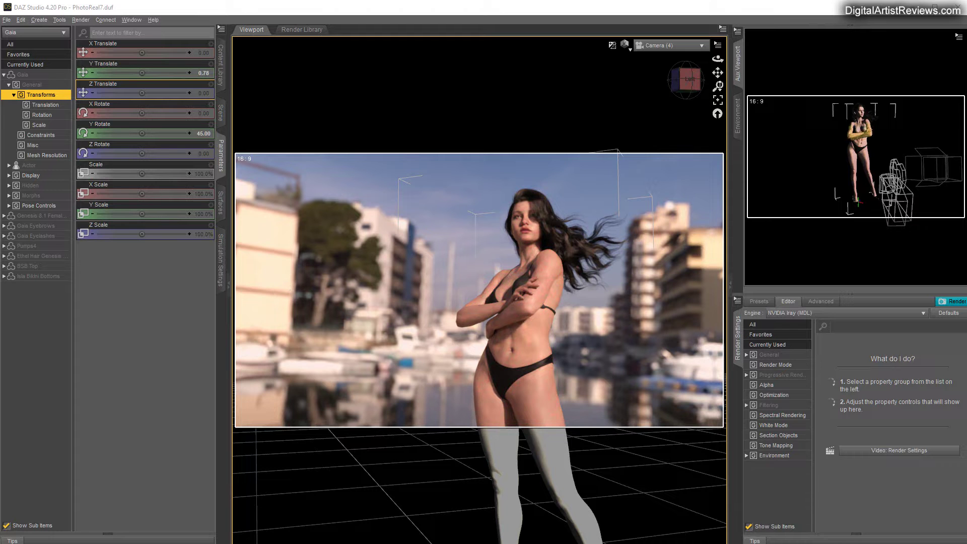
- Move Camera (4) in close on the Gaia figure's crossed arms and turn off the camera's Depth of Field
drag(717, 86, 169, 118)
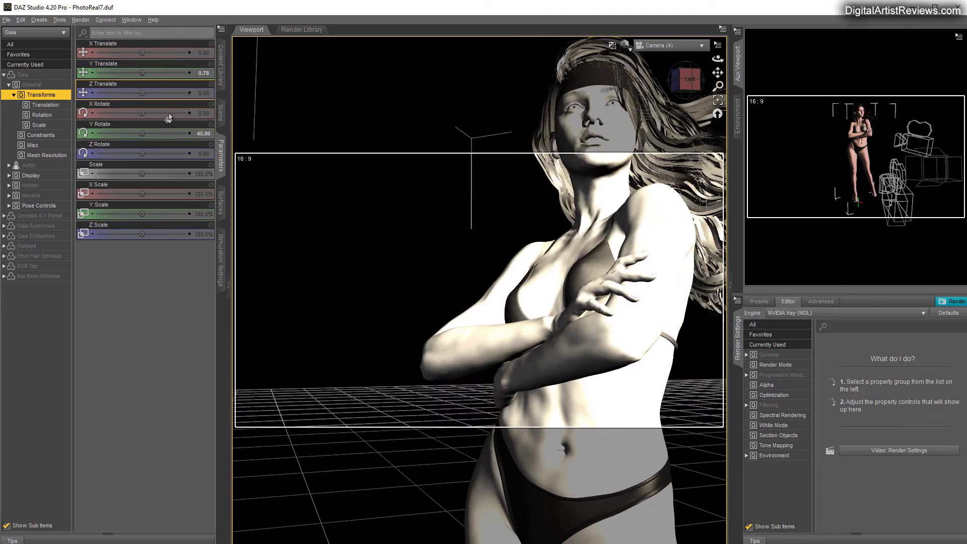
click(220, 113)
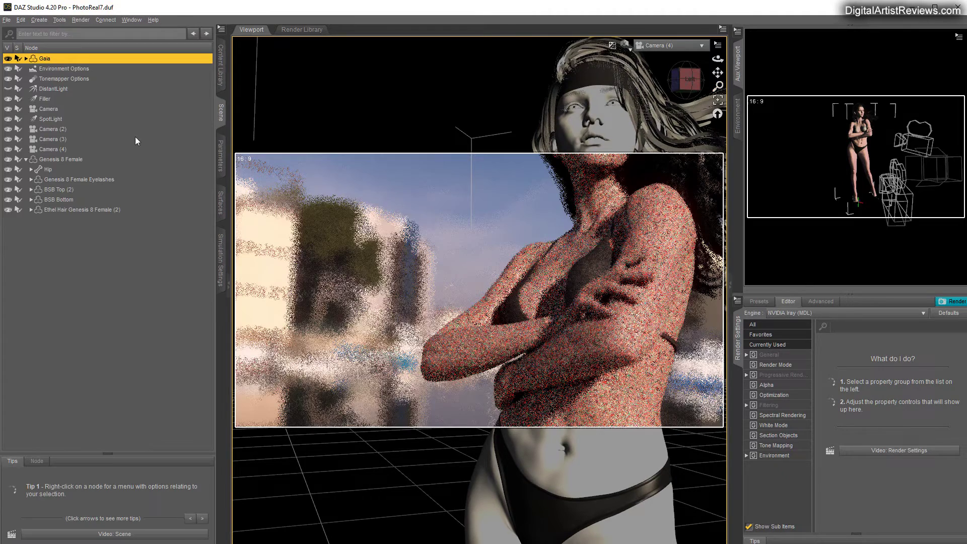
click(50, 150)
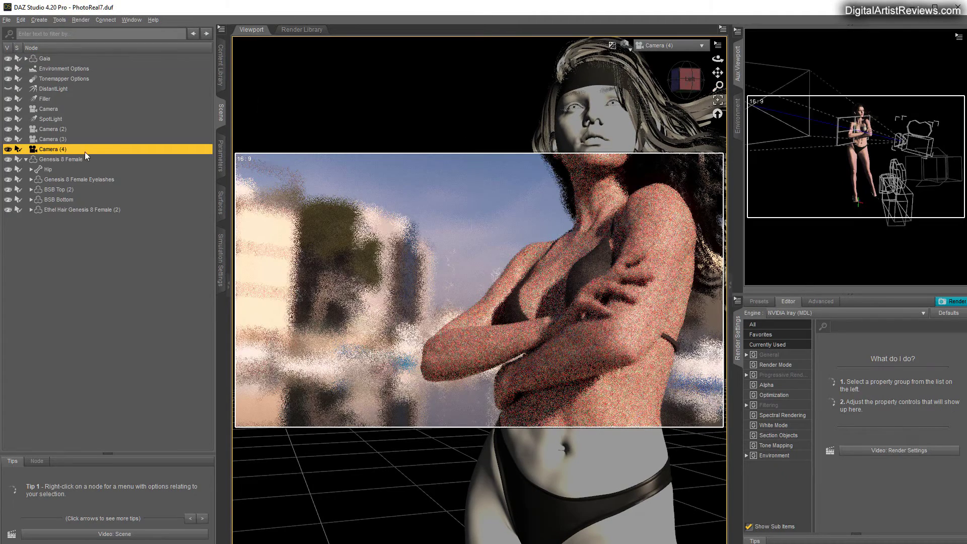
click(219, 168)
click(31, 155)
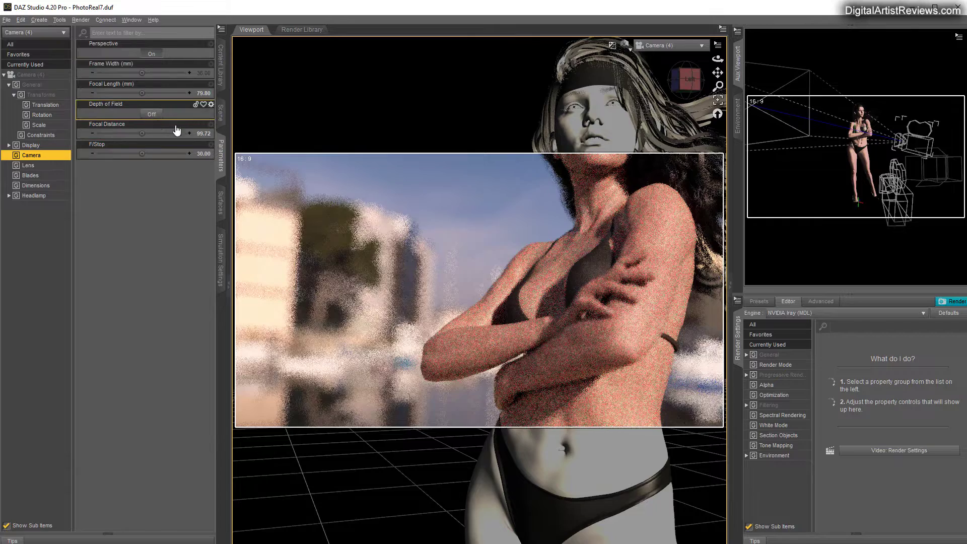
mouse_move(718, 72)
mouse_down()
mouse_move(732, 75)
mouse_move(719, 87)
mouse_up()
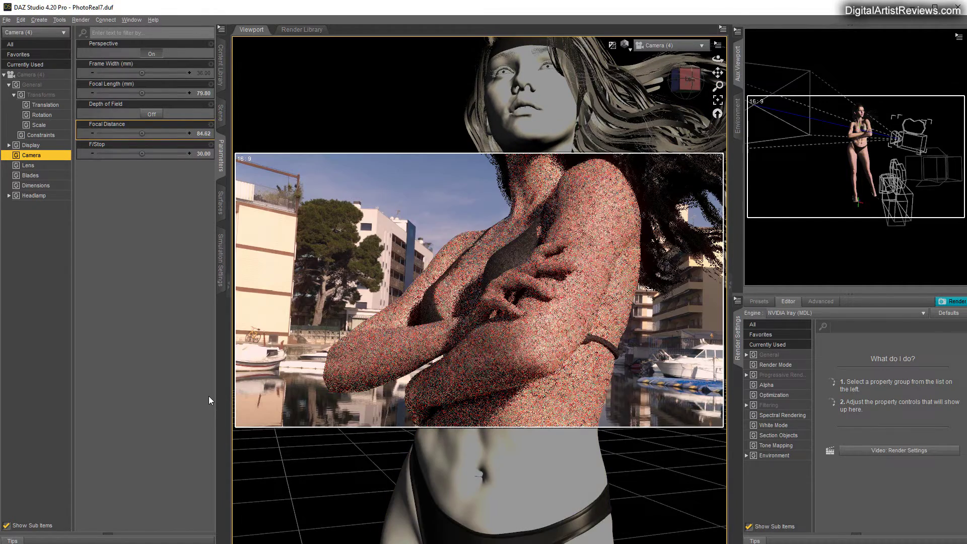
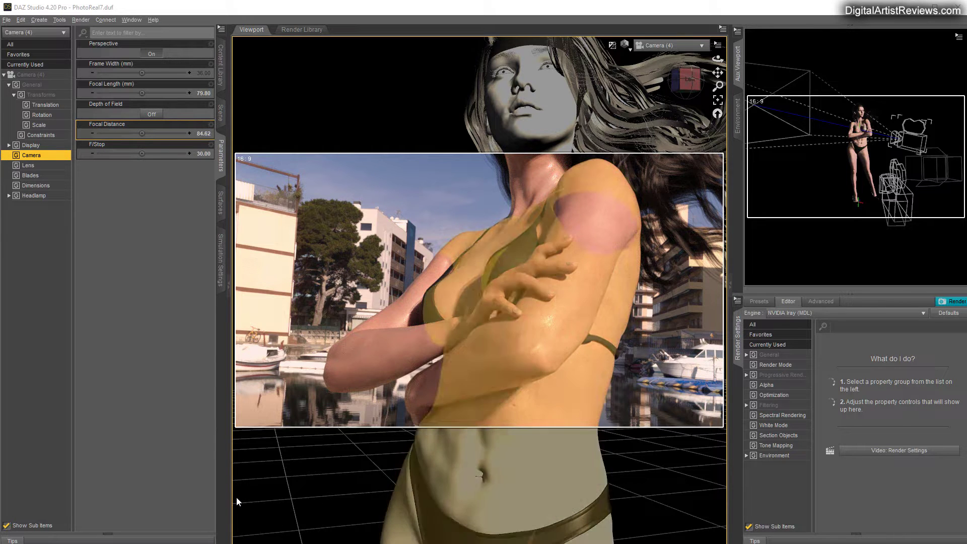
- View the Genesis 8 Female figure through Camera, and change the viewport from Iray preview to textured shading
click(663, 47)
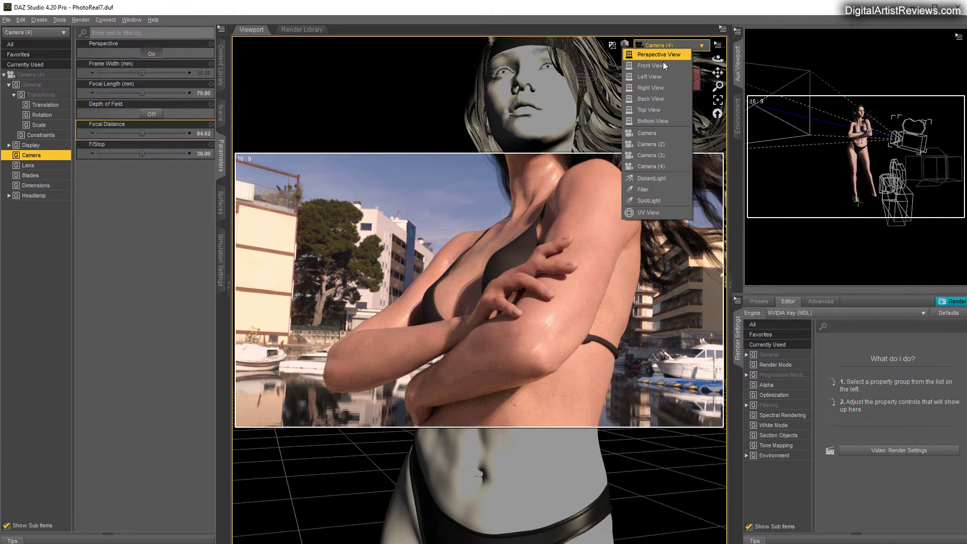
click(638, 15)
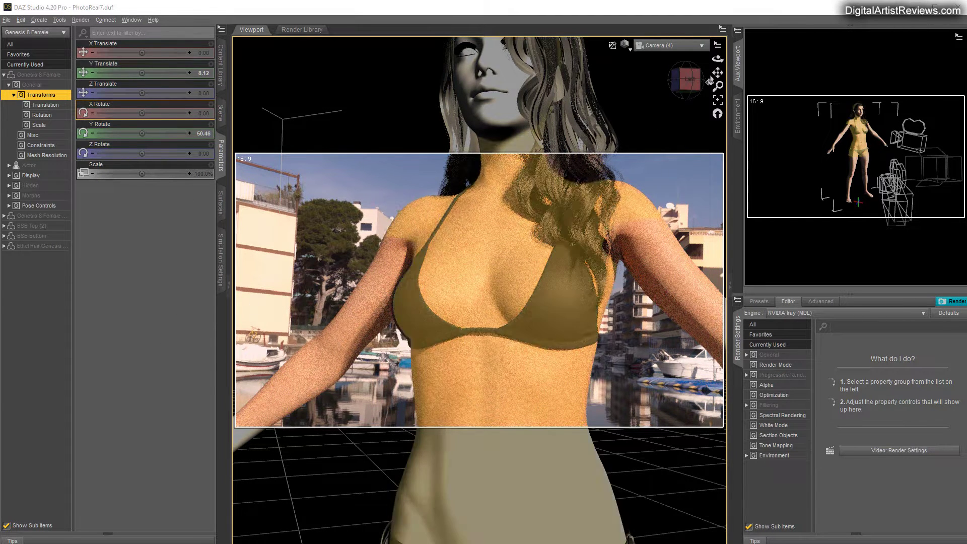
click(672, 47)
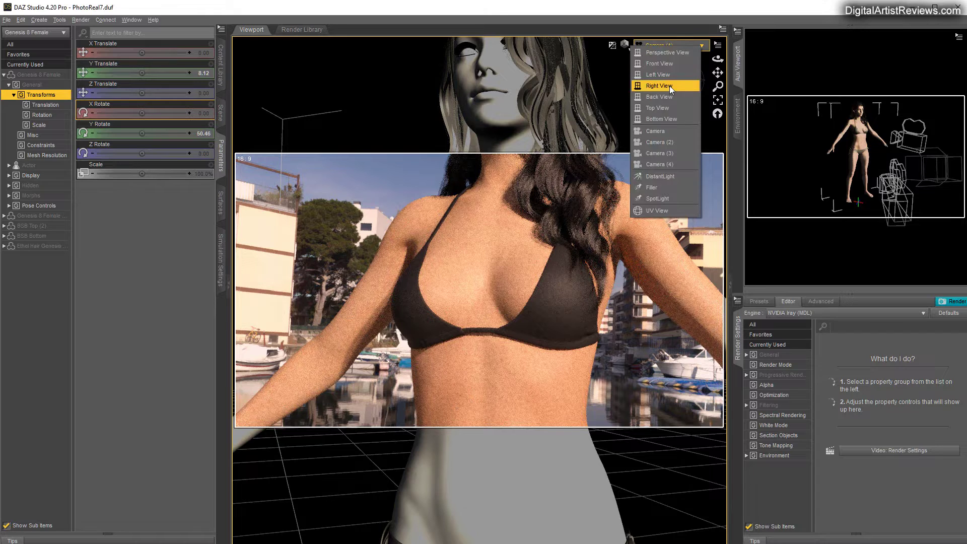
click(658, 128)
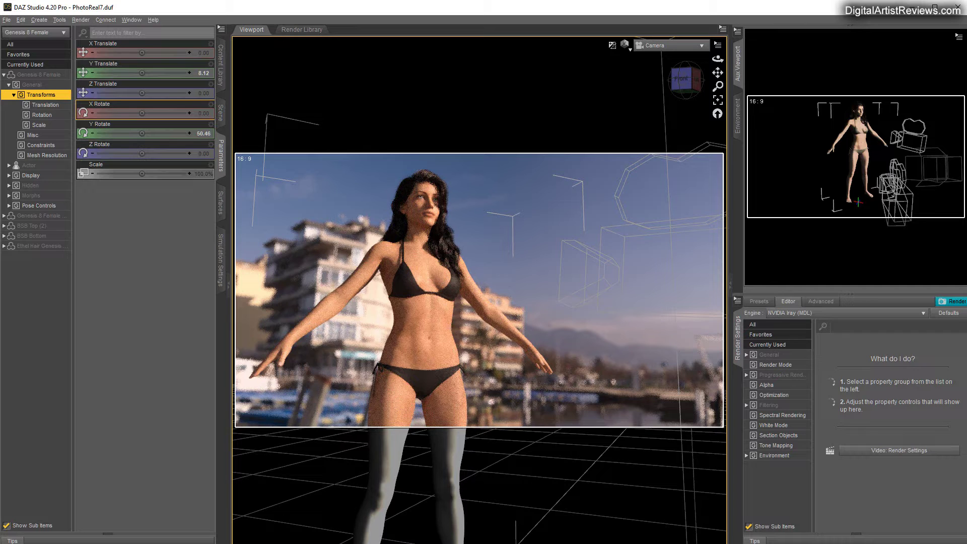
click(220, 112)
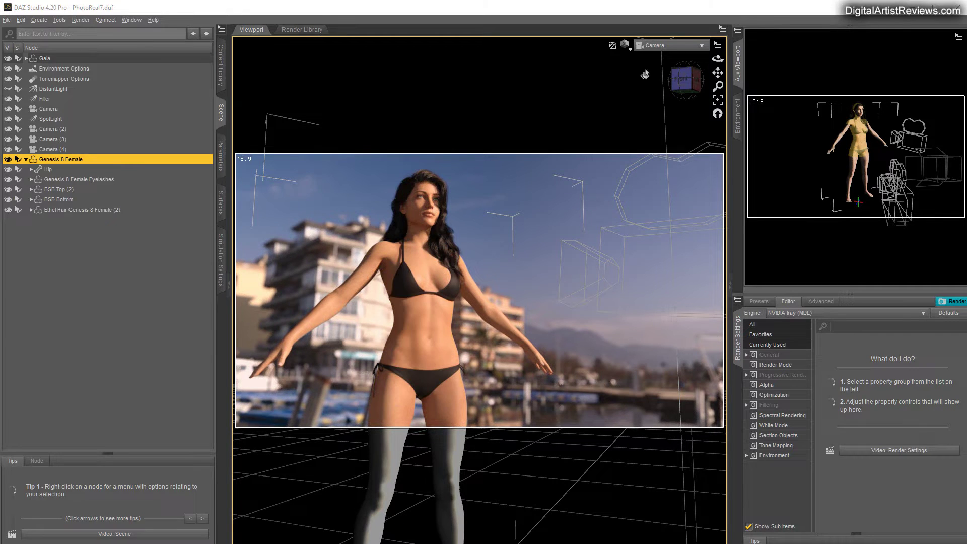
click(627, 48)
click(625, 147)
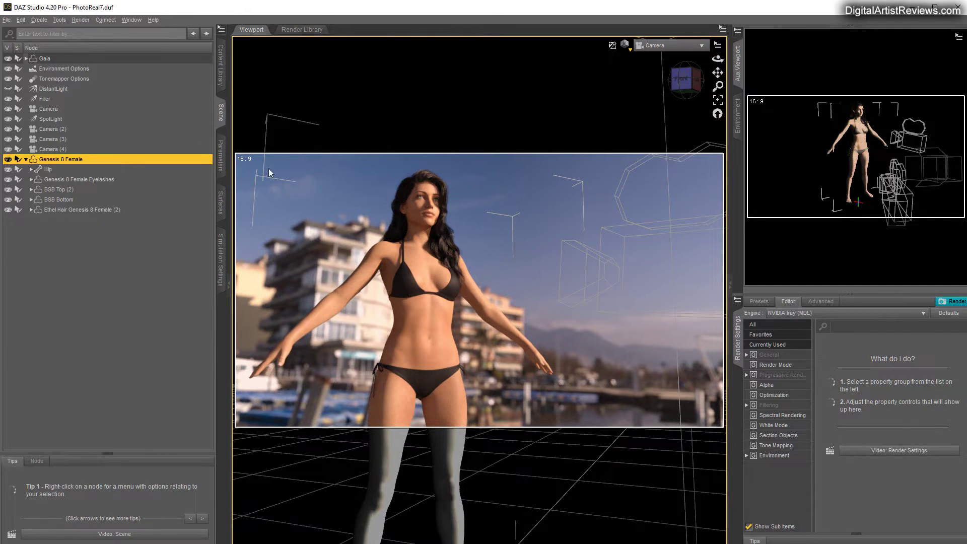
- Raise and fold the Genesis 8 Female's right arm by setting the Right Collar bend to about -36 and the Right Forearm bend to 135
click(221, 160)
click(371, 268)
click(59, 19)
click(68, 30)
click(382, 253)
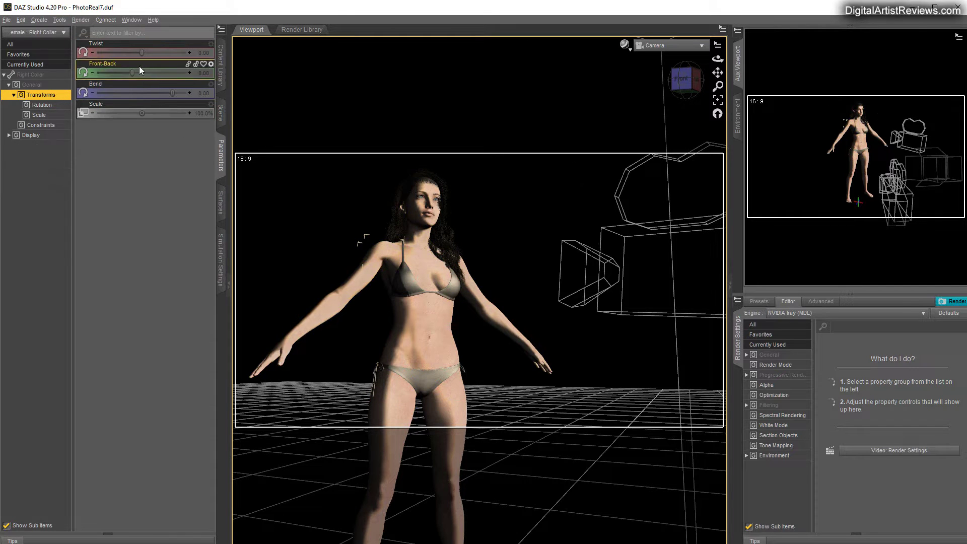
drag(146, 93, 123, 89)
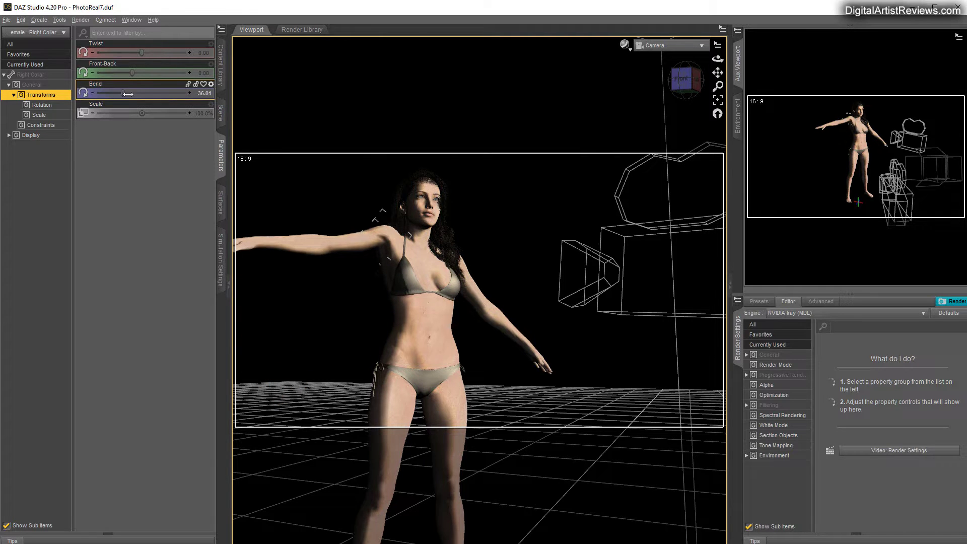
click(293, 247)
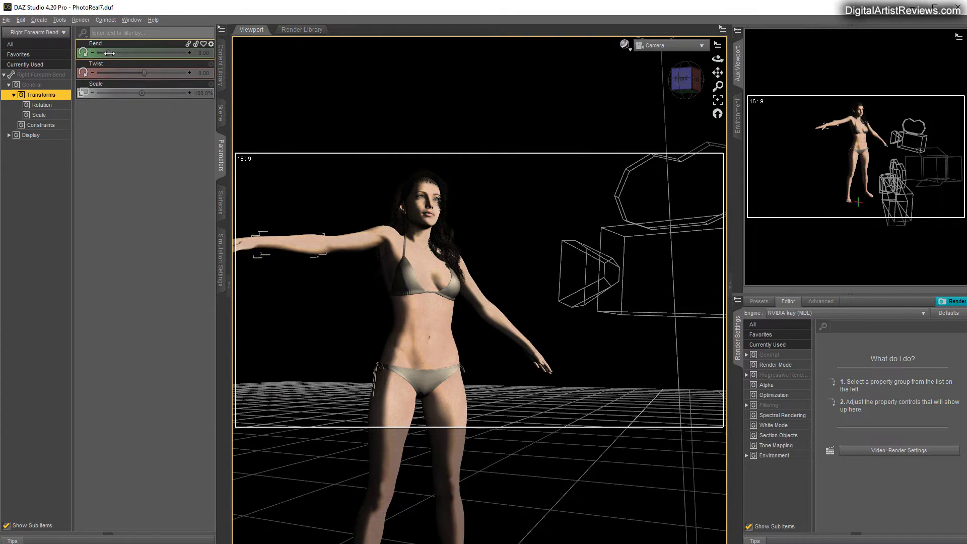
drag(109, 53, 187, 52)
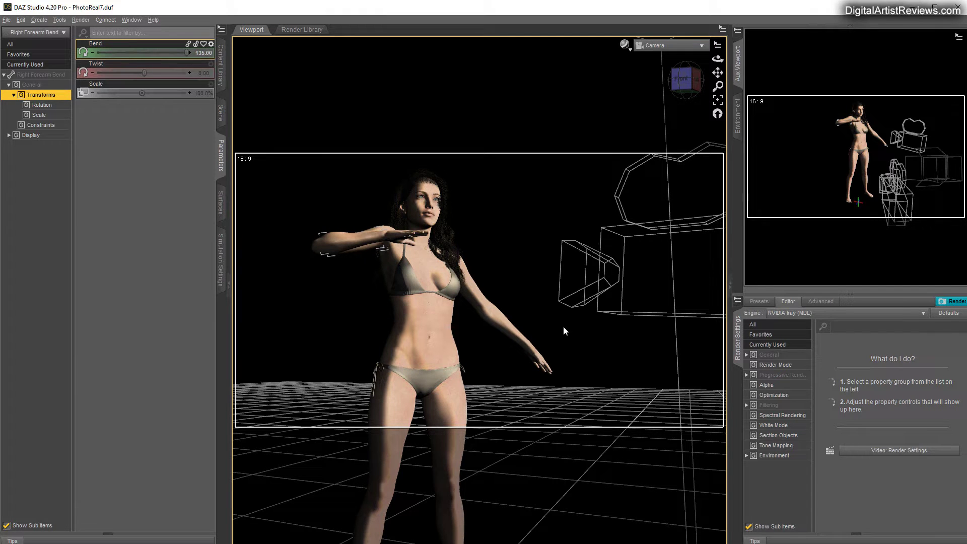
- Bend the Genesis 8 Female's pelvis in the negative direction and increase the bend of the abdomen
click(466, 281)
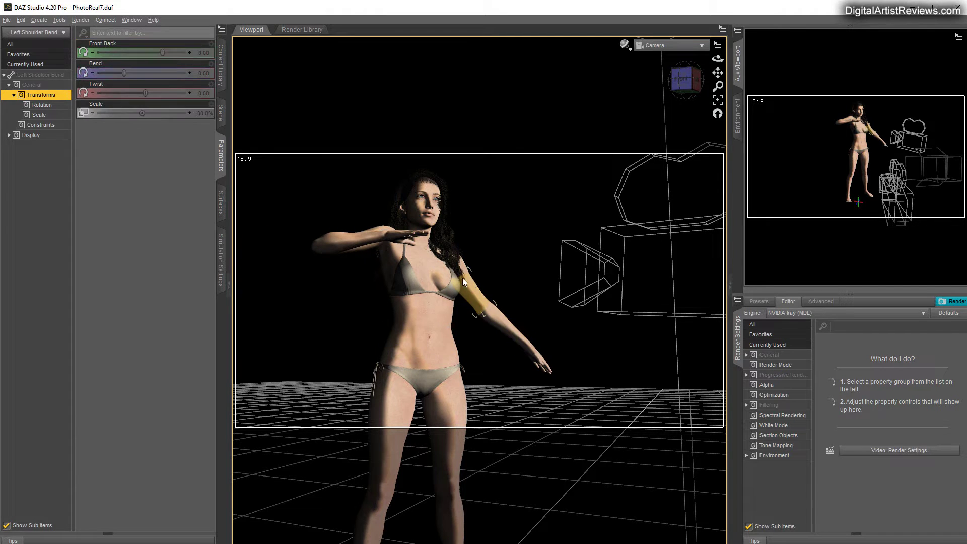
click(404, 371)
drag(144, 54, 115, 48)
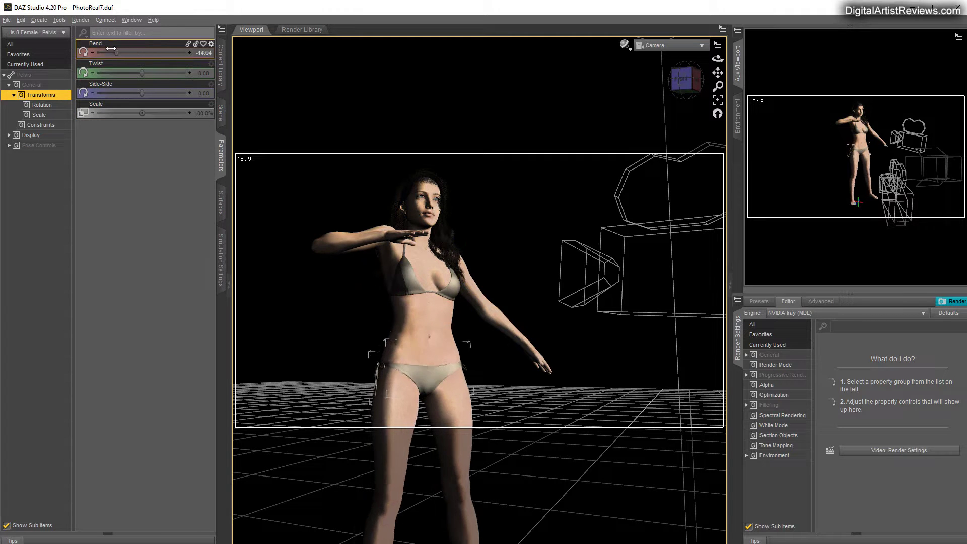
click(404, 310)
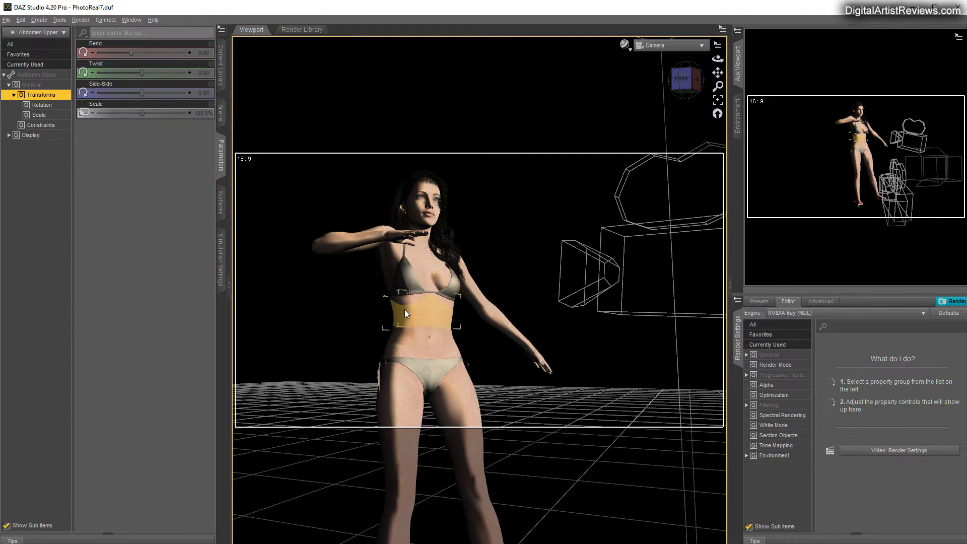
click(409, 327)
drag(136, 54, 191, 53)
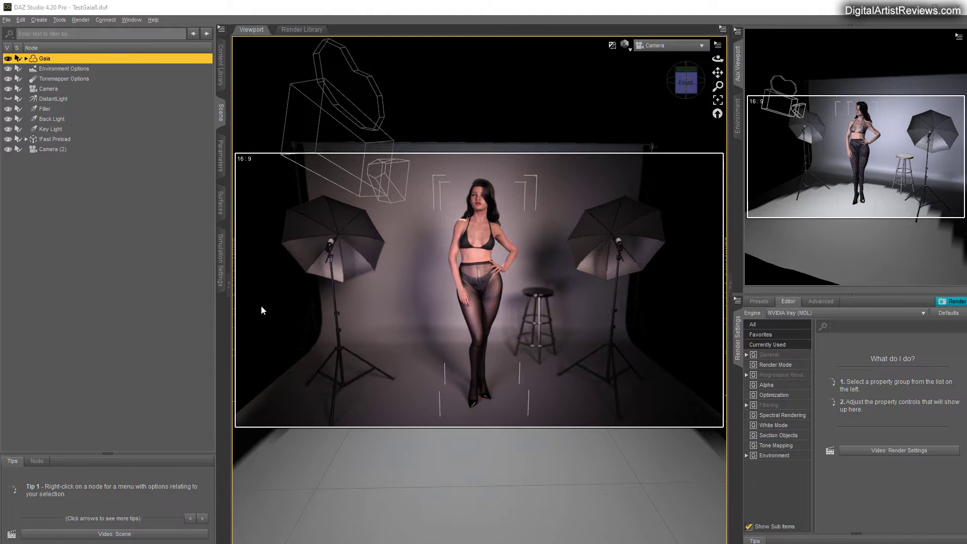
- Set the SpotLight's Light Geometry to Point in the studio scene
click(129, 261)
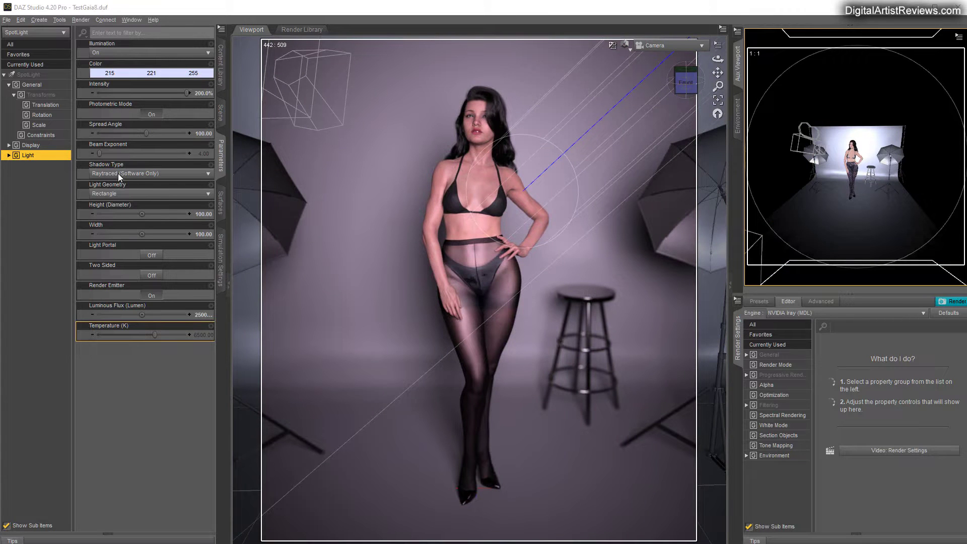
click(117, 194)
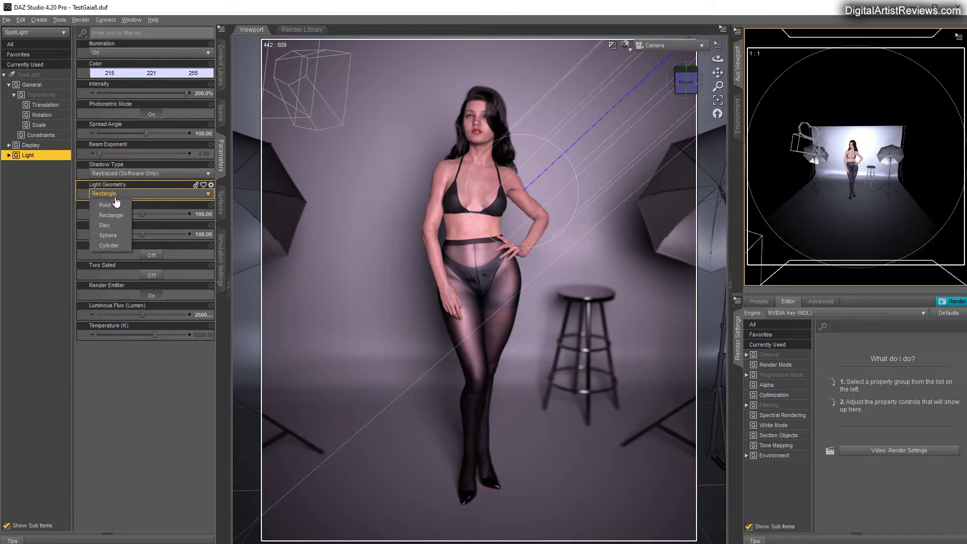
click(113, 204)
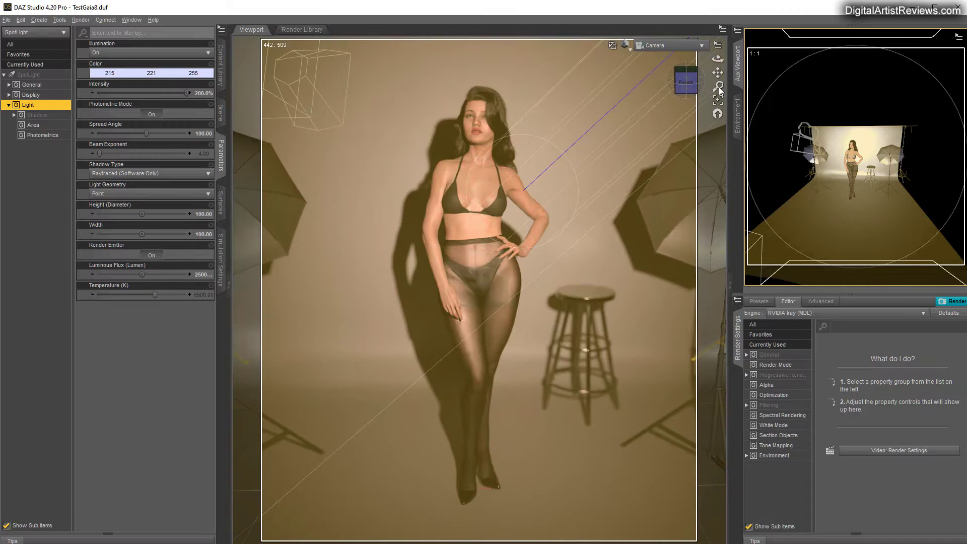
- Reframe Camera close on the figure's face and upper body, and turn off the camera's Depth of Field
drag(719, 90, 719, 138)
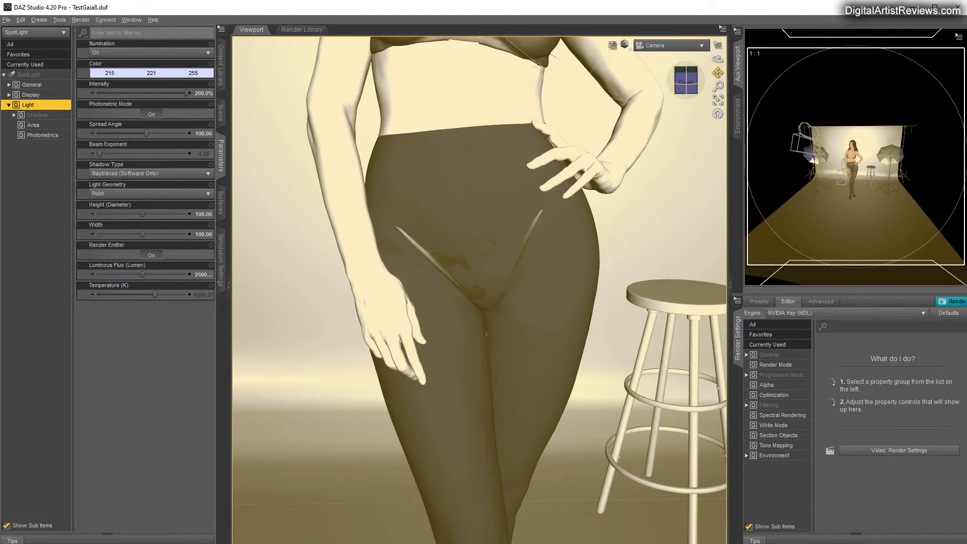
drag(718, 73, 718, 112)
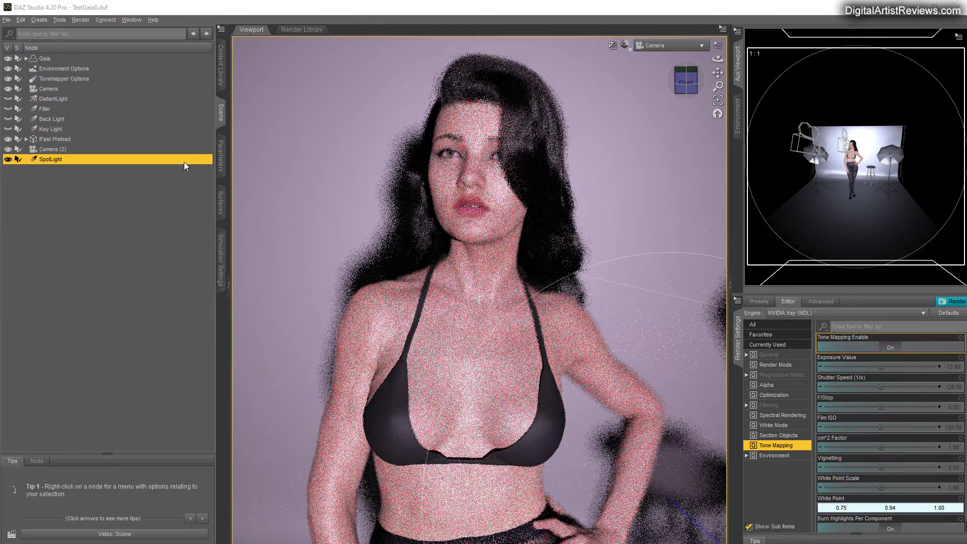
click(48, 89)
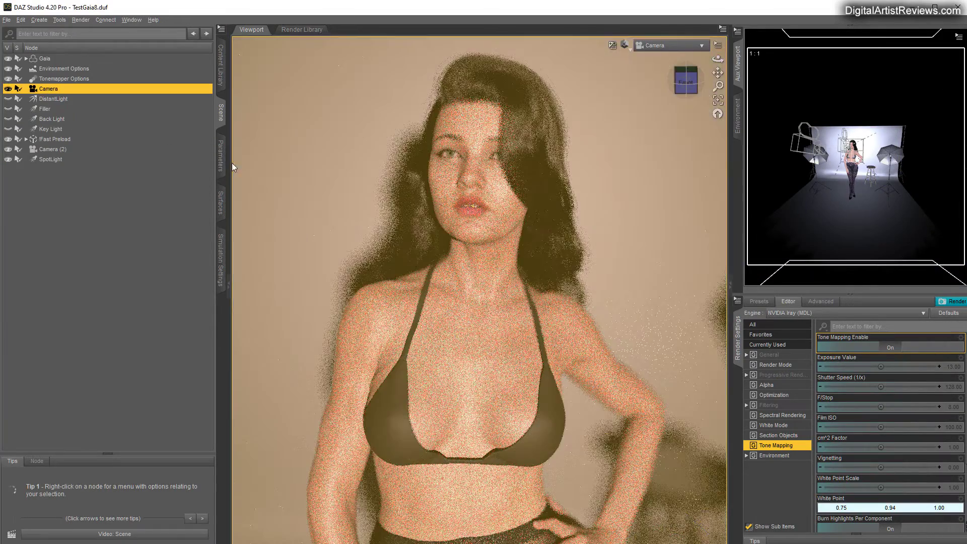
click(221, 160)
click(31, 155)
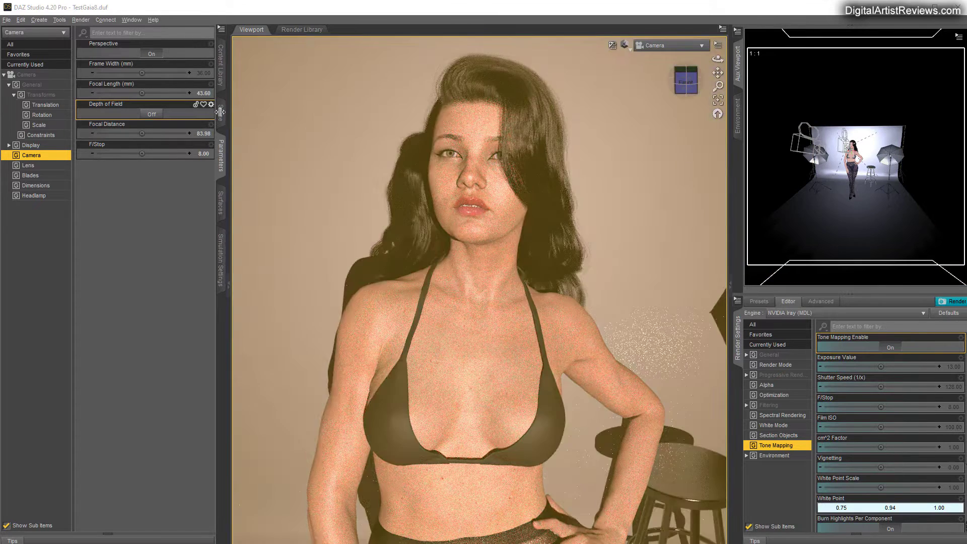
- Hide the SpotLight in the scene
click(222, 116)
click(8, 159)
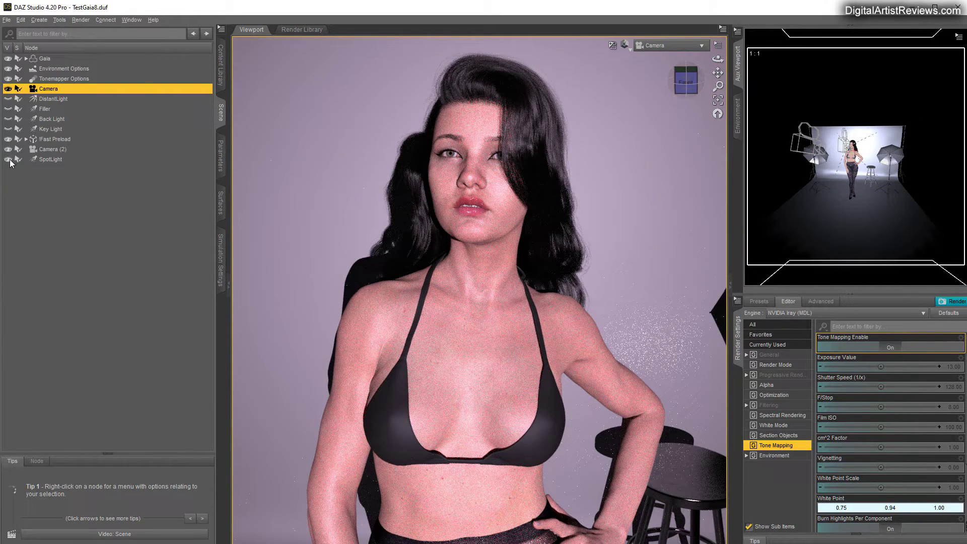
- Show the Key Light, Back Light and Filler in the studio scene
click(8, 129)
click(8, 119)
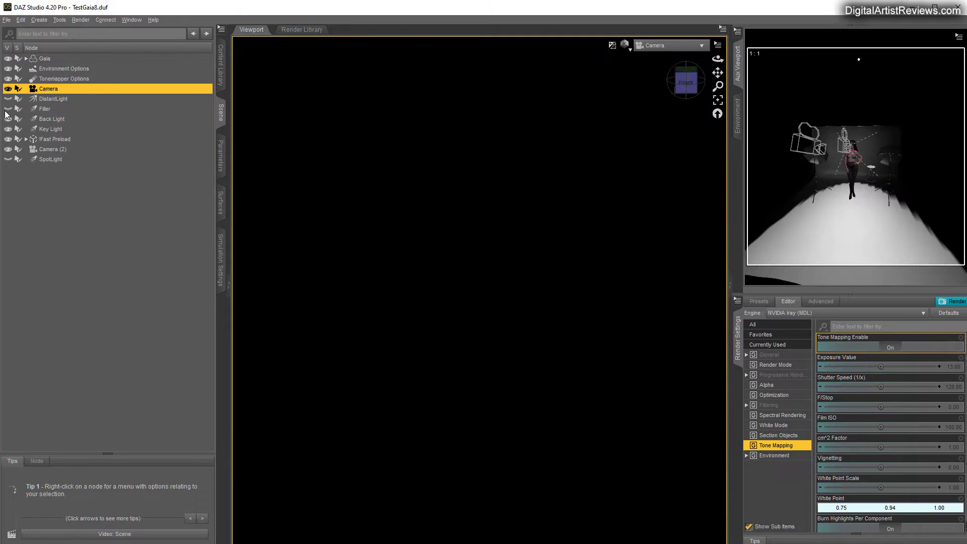
click(8, 109)
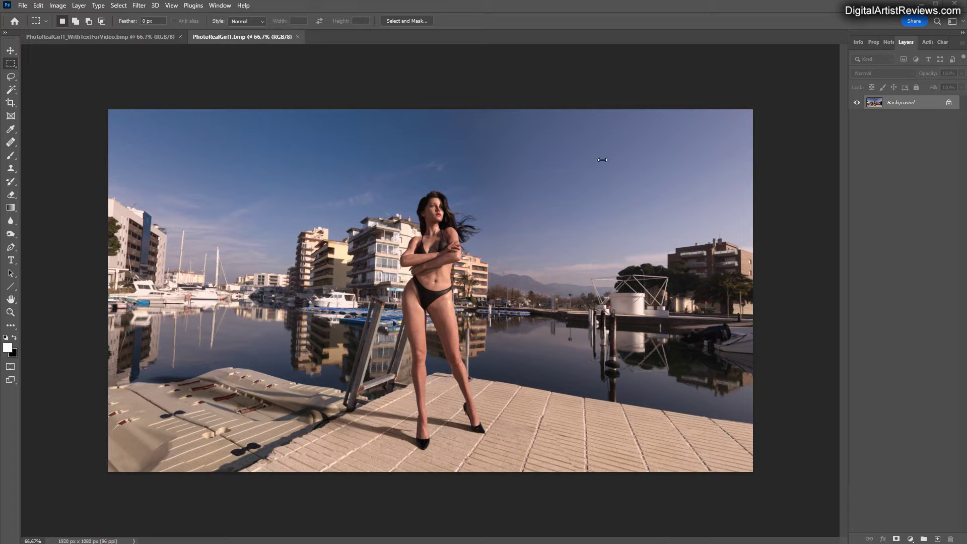
- Switch to Photoshop and compare the color and contrast of PhotoRealGirl1_WithTextForVideo.bmp and PhotoRealGirl1.bmp by alternating between the two images
click(107, 36)
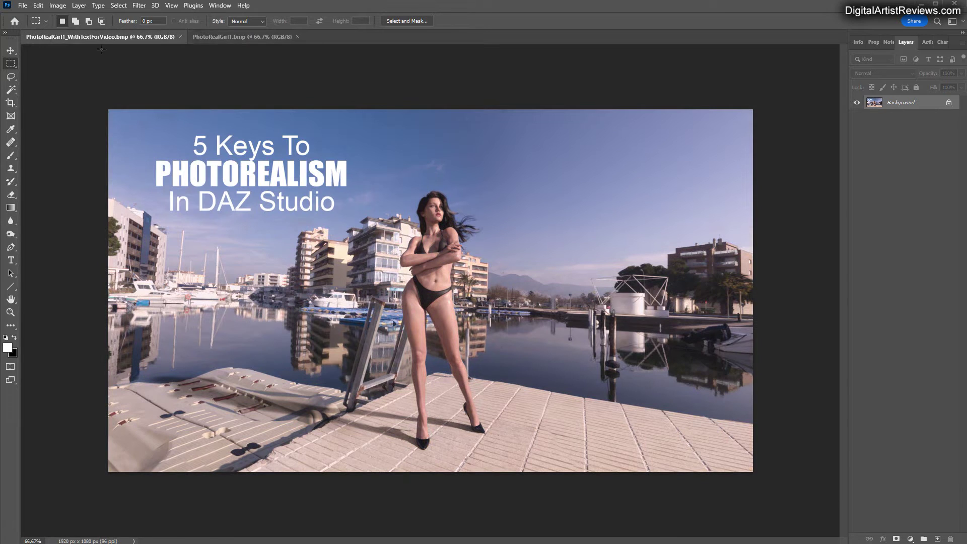
click(234, 37)
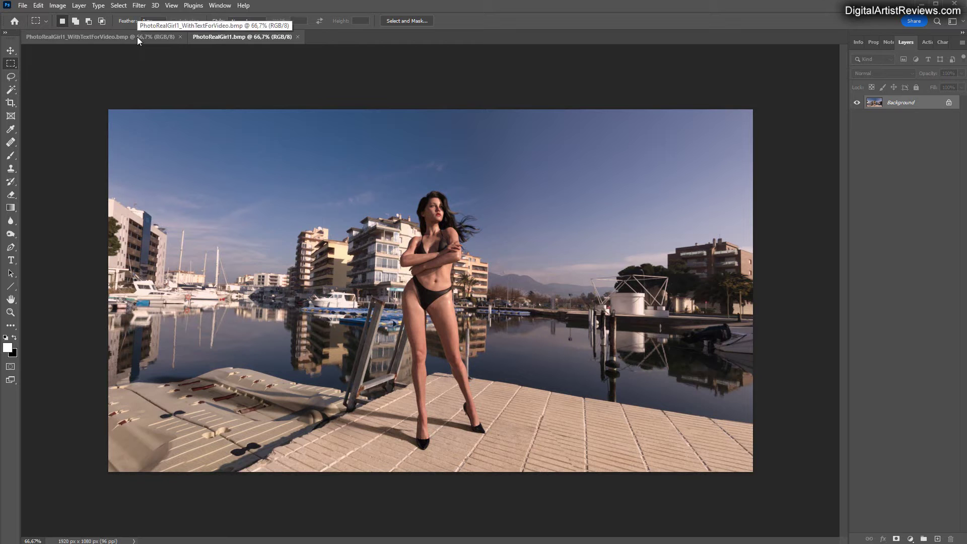
click(137, 38)
click(213, 39)
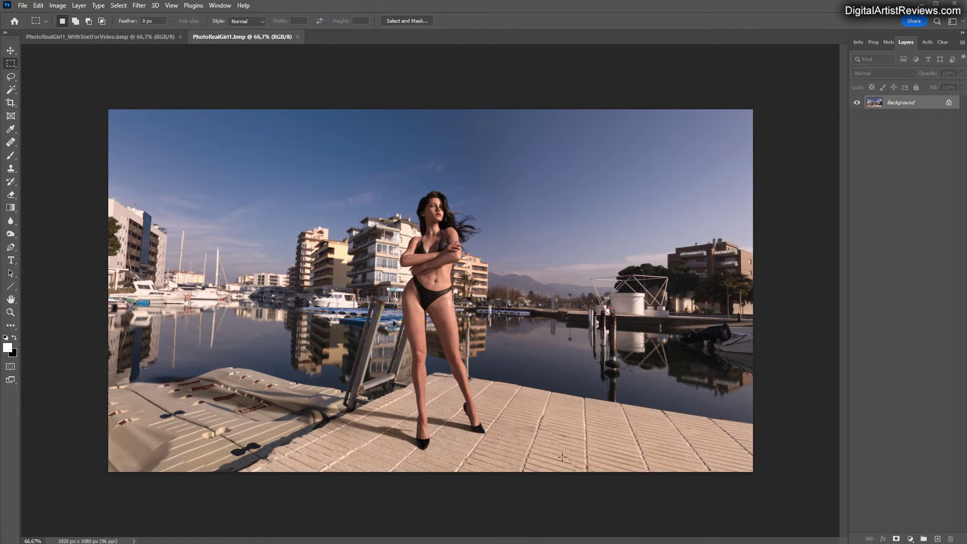
click(130, 38)
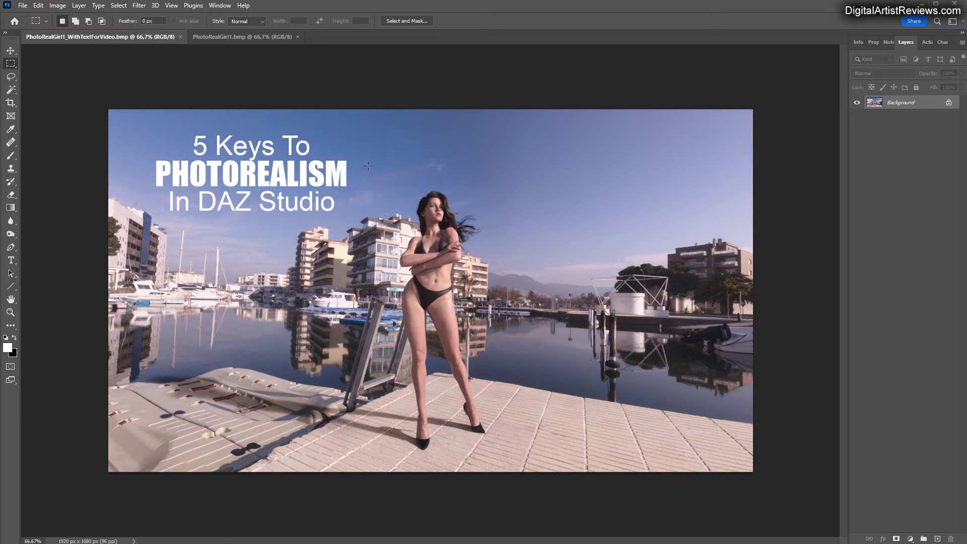
click(213, 39)
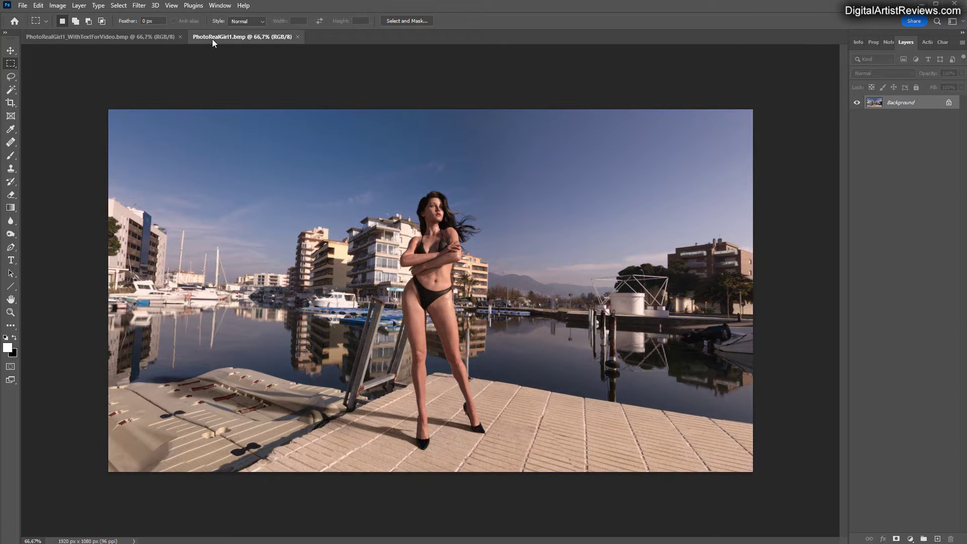
click(111, 37)
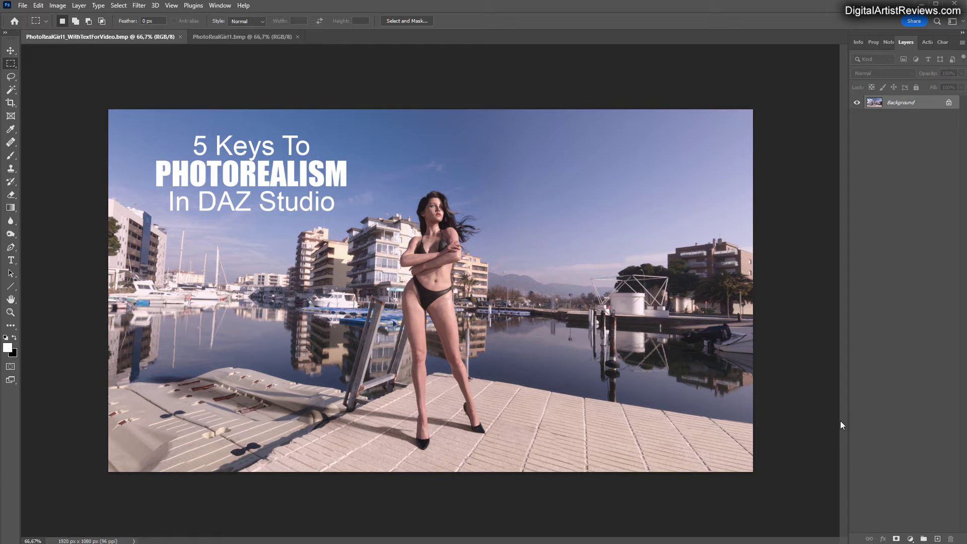
click(242, 38)
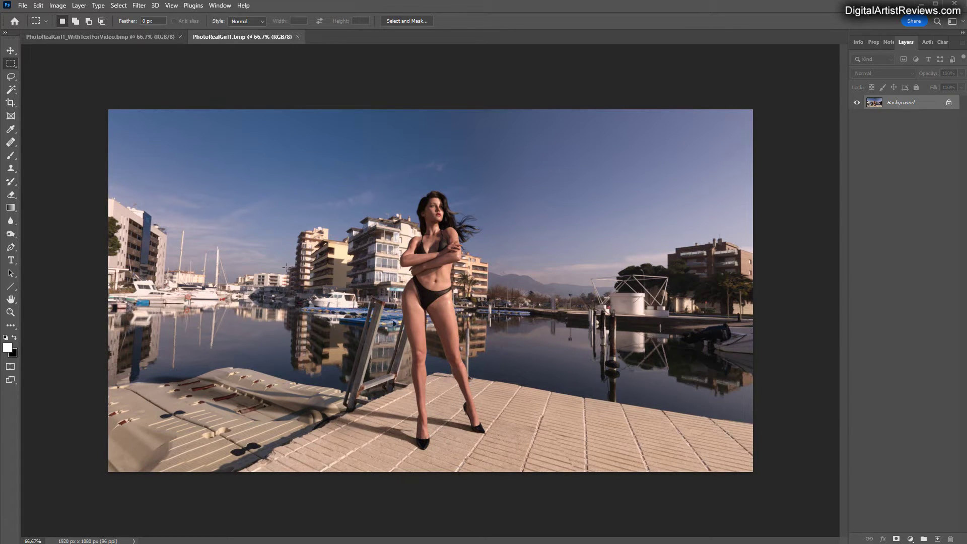
click(111, 38)
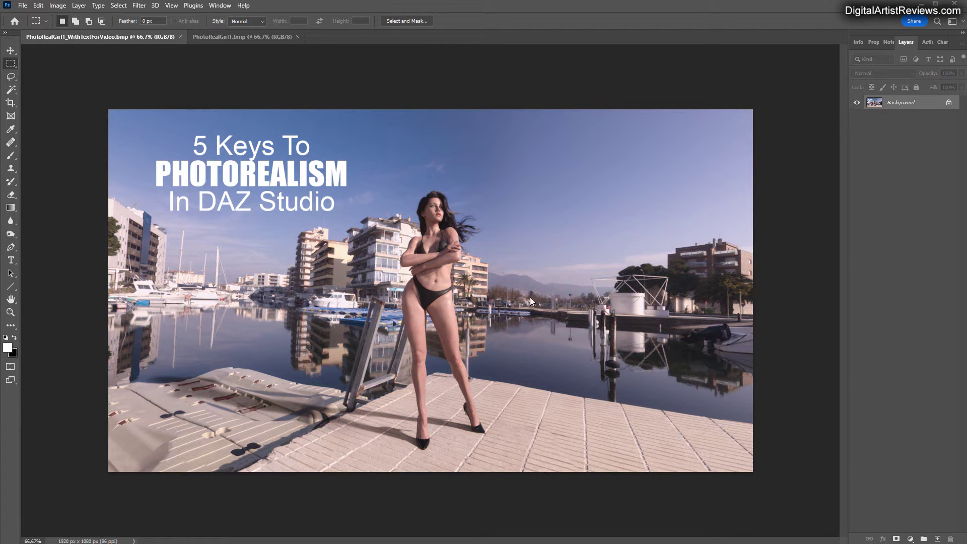
- Look at the Nik Collection filters available for the titled harbor image, then close the list without applying any
click(139, 5)
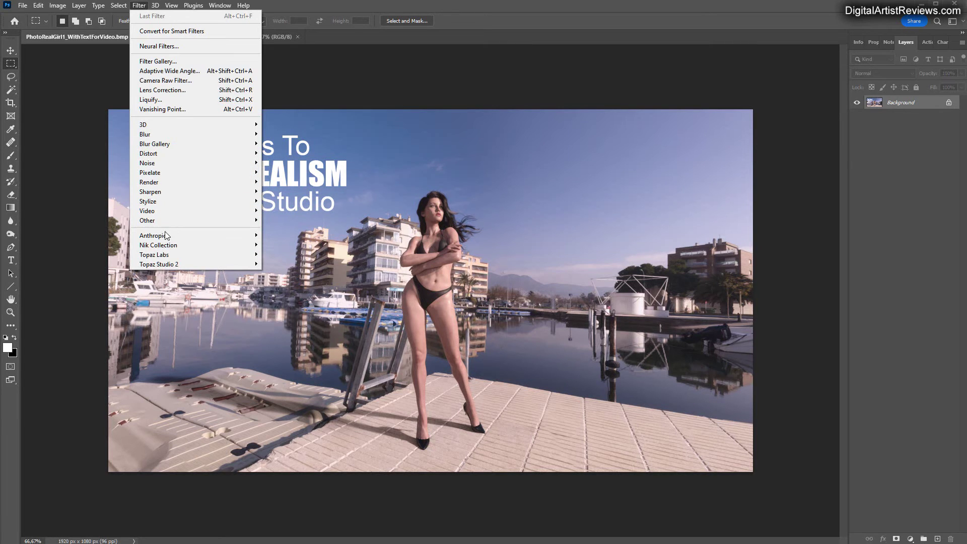
mouse_move(167, 246)
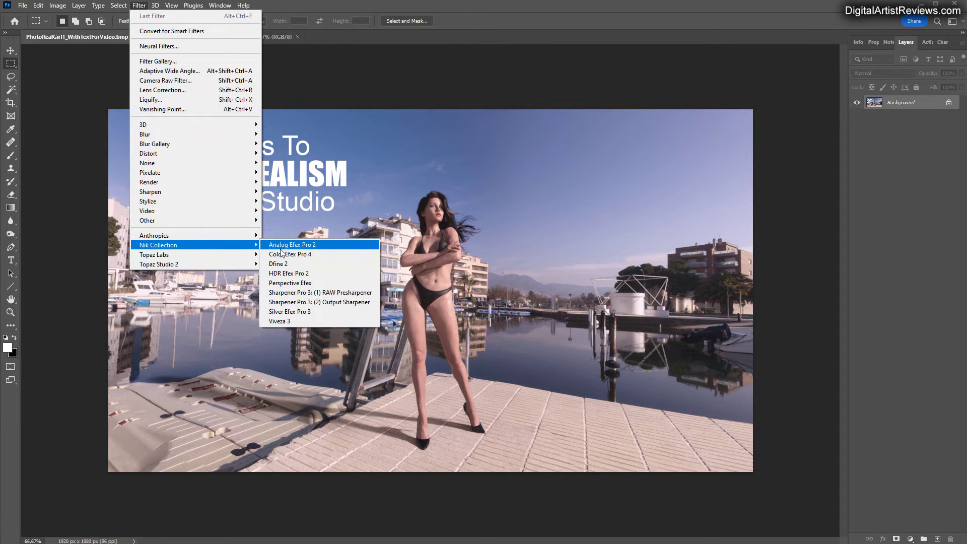
click(430, 10)
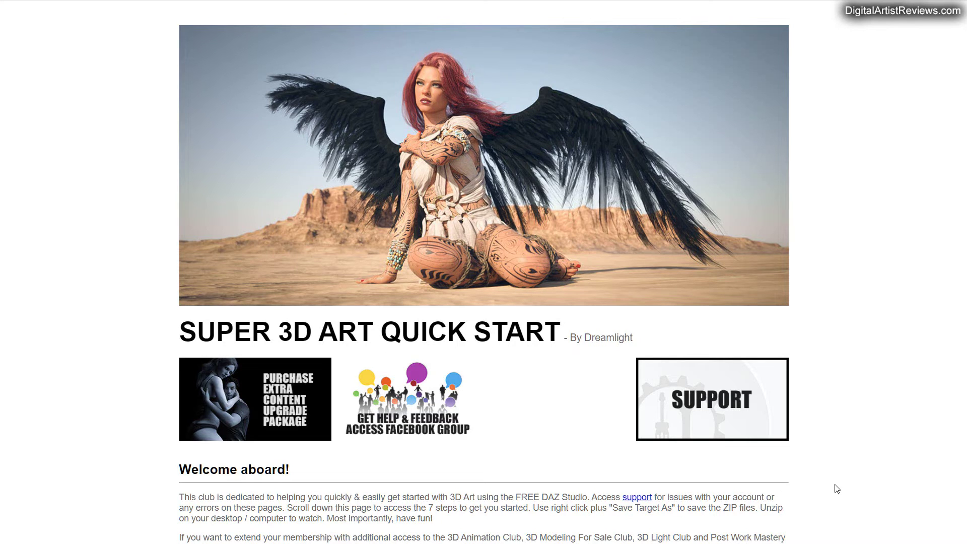
- Switch to the Super 3D Art Quick Start web page and examine its training steps, bonus videos, included clubs and weekly releases
scroll(831, 468, down, 5)
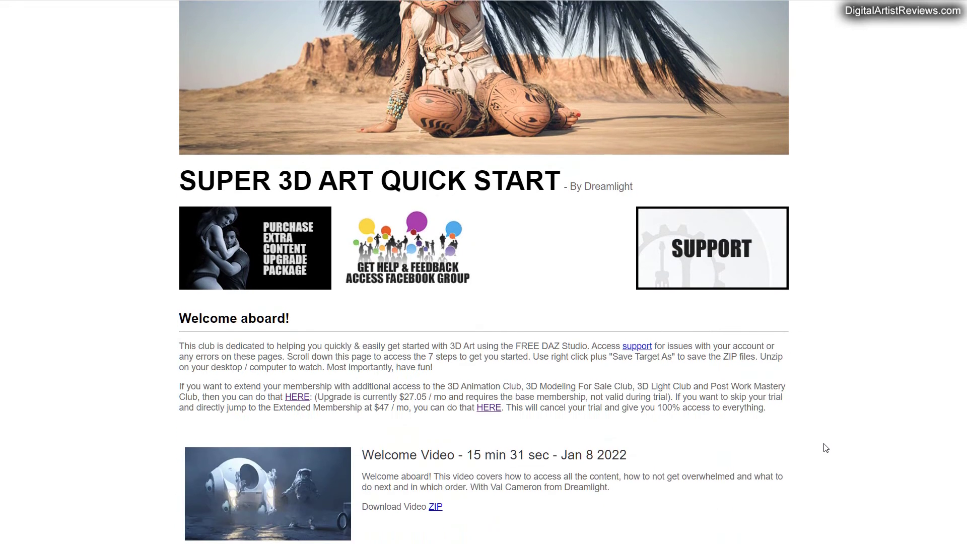
scroll(830, 438, up, 5)
scroll(846, 353, down, 5)
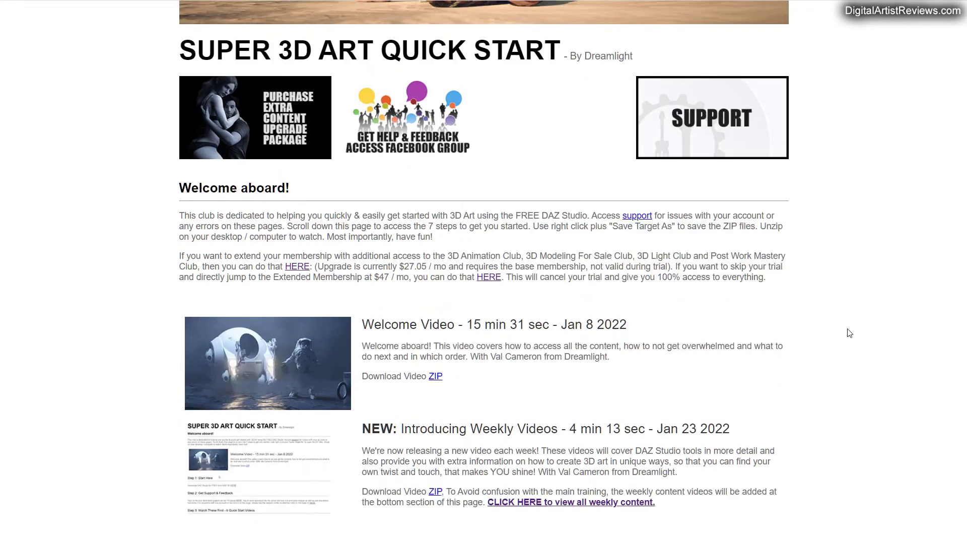
scroll(851, 335, down, 5)
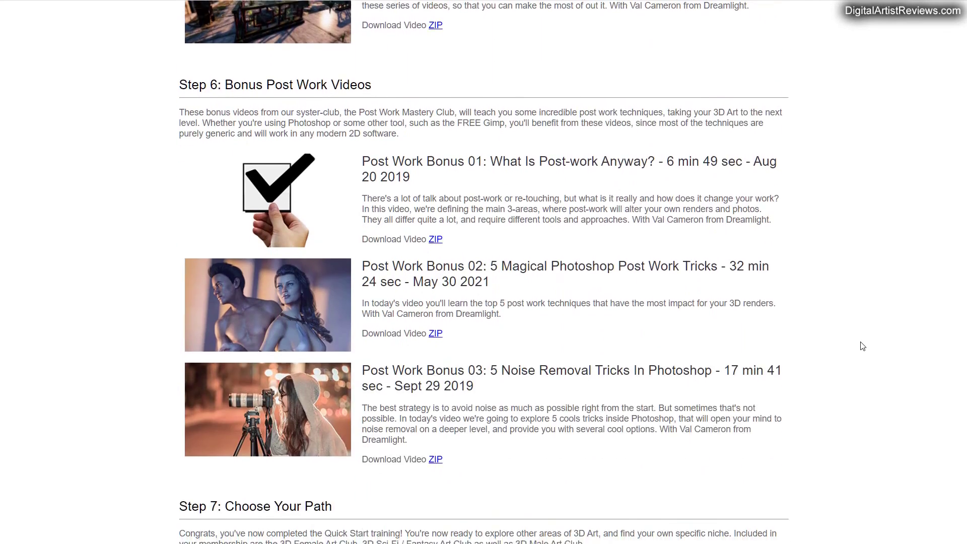
scroll(862, 346, down, 1)
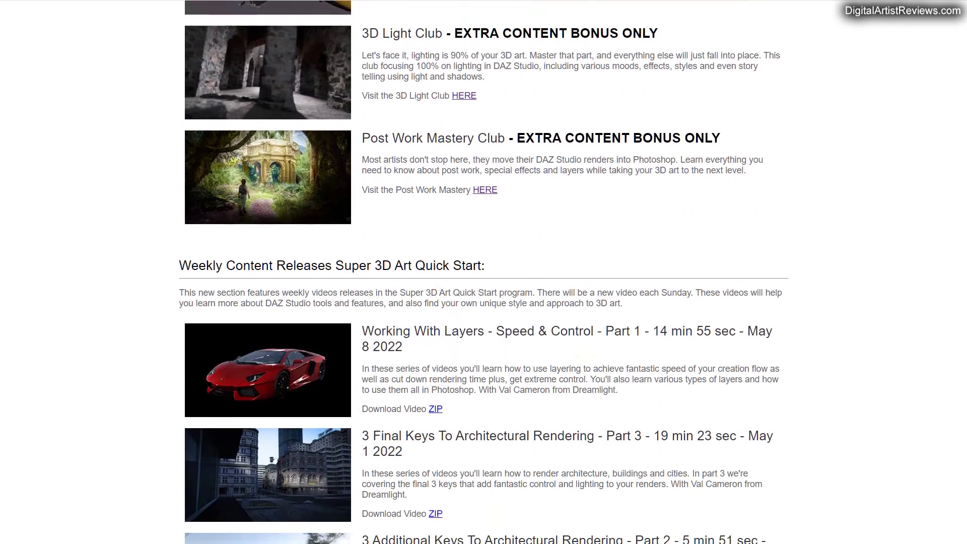
scroll(483, 272, down, 20)
scroll(951, 338, up, 20)
scroll(950, 339, up, 1)
scroll(951, 336, up, 1)
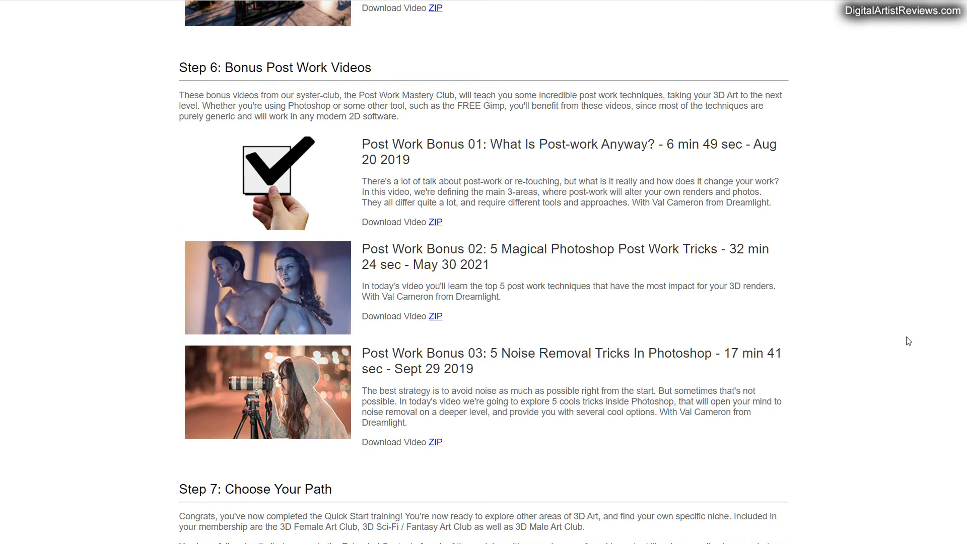
scroll(913, 336, down, 10)
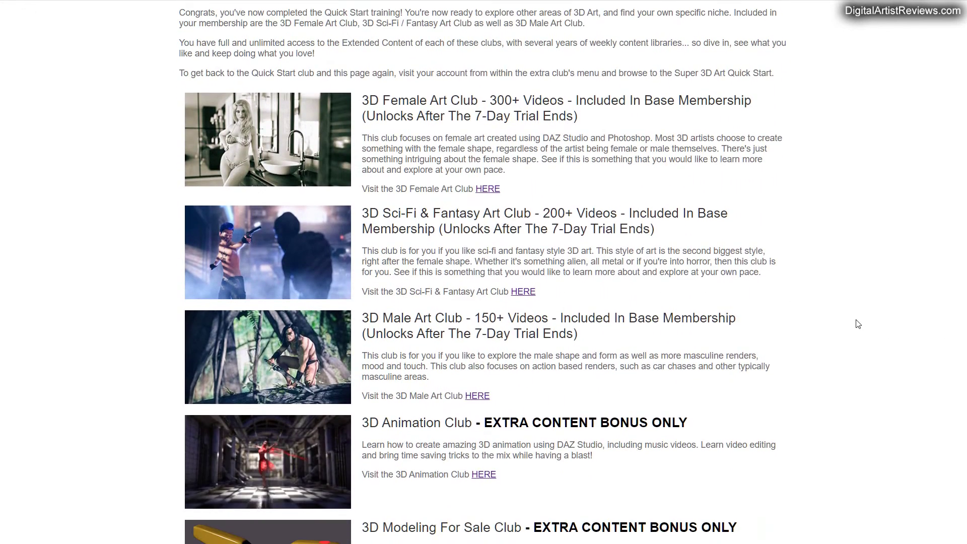
scroll(858, 324, up, 1)
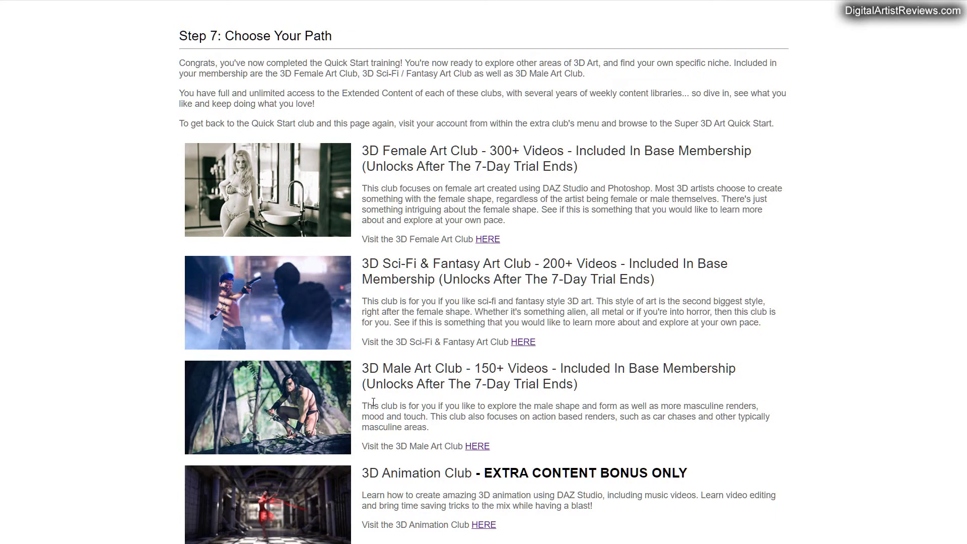
- Visit the 3D Female Art Club members page and examine its latest club releases
click(487, 240)
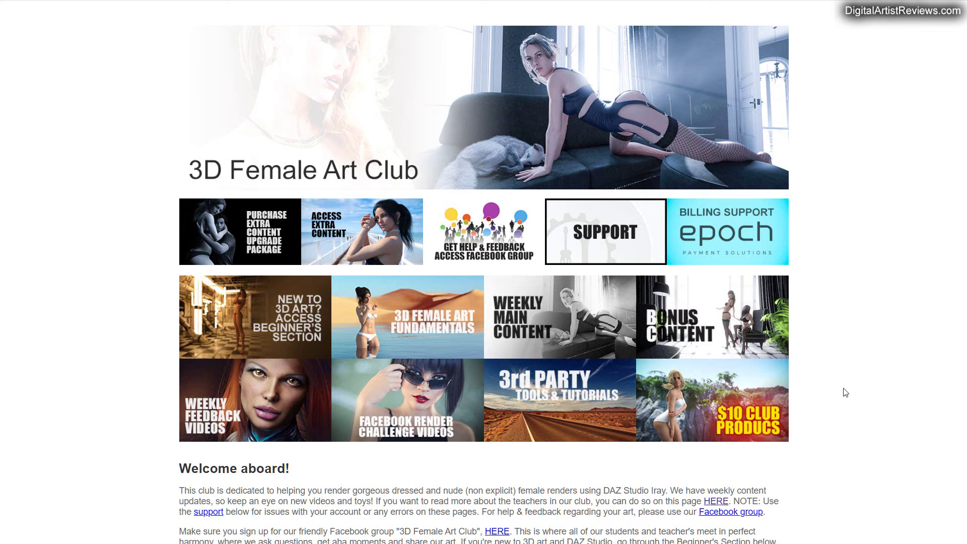
scroll(846, 393, down, 12)
scroll(844, 385, down, 2)
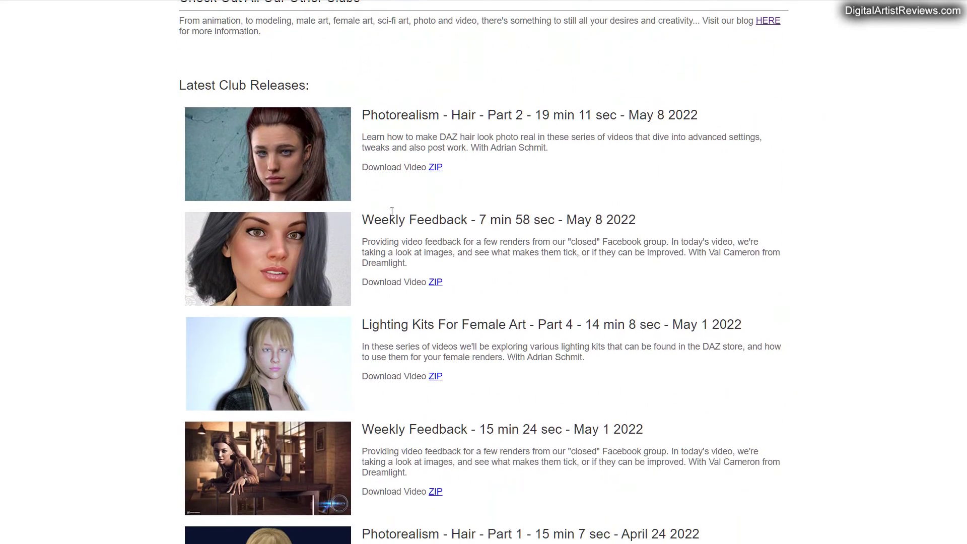
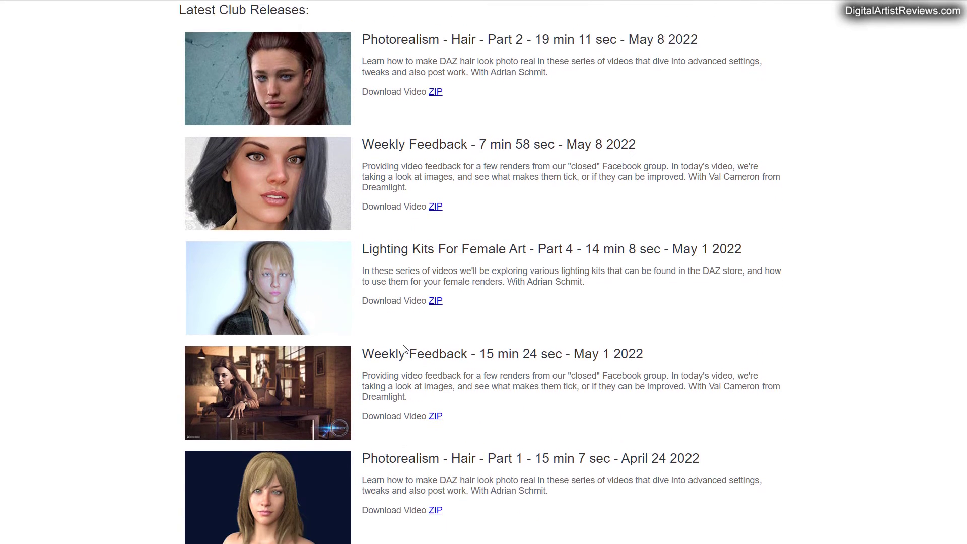
scroll(432, 330, up, 2)
scroll(427, 340, down, 1)
scroll(428, 340, down, 3)
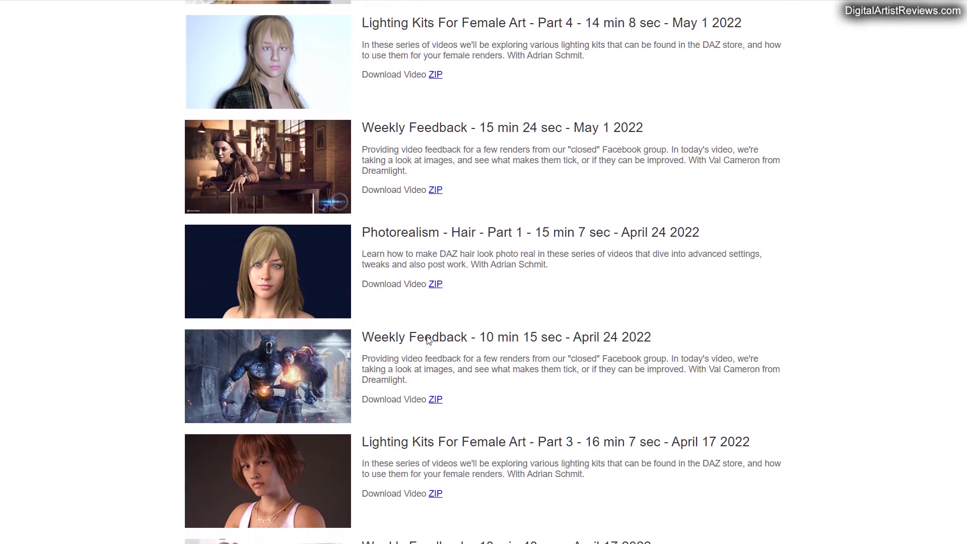
scroll(464, 397, up, 10)
scroll(443, 286, up, 5)
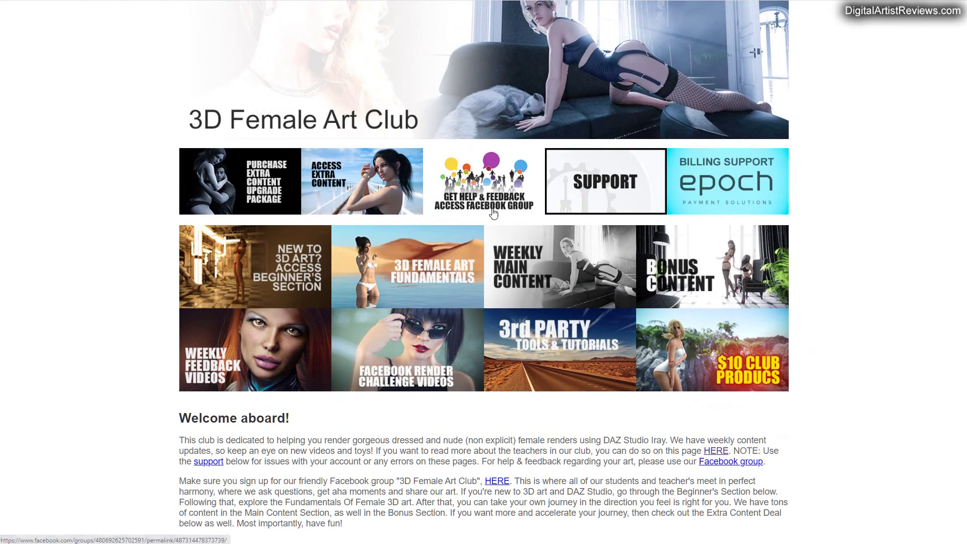
- Open the club's weekly main content and review the video list back to the Advanced Photo Realism series
click(564, 336)
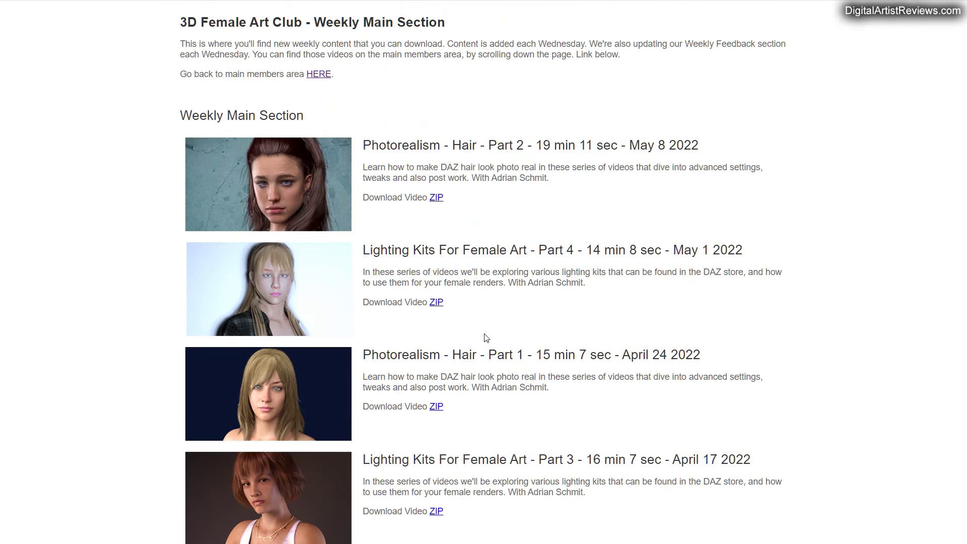
scroll(464, 258, down, 1)
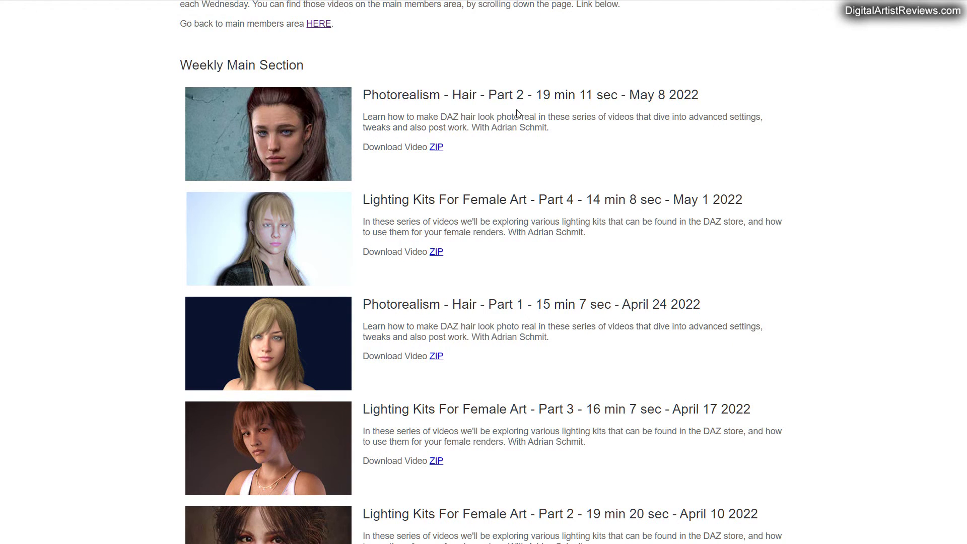
scroll(454, 220, down, 7)
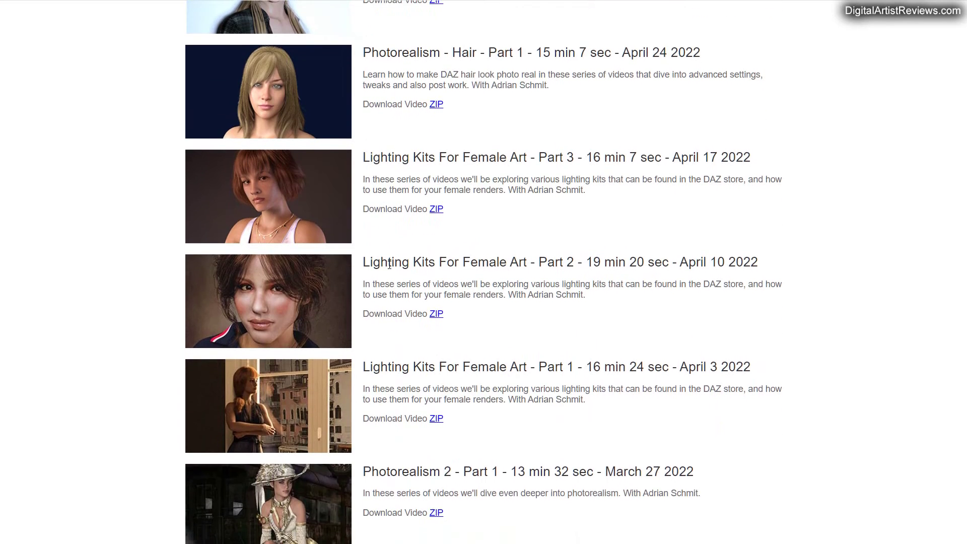
scroll(396, 267, down, 3)
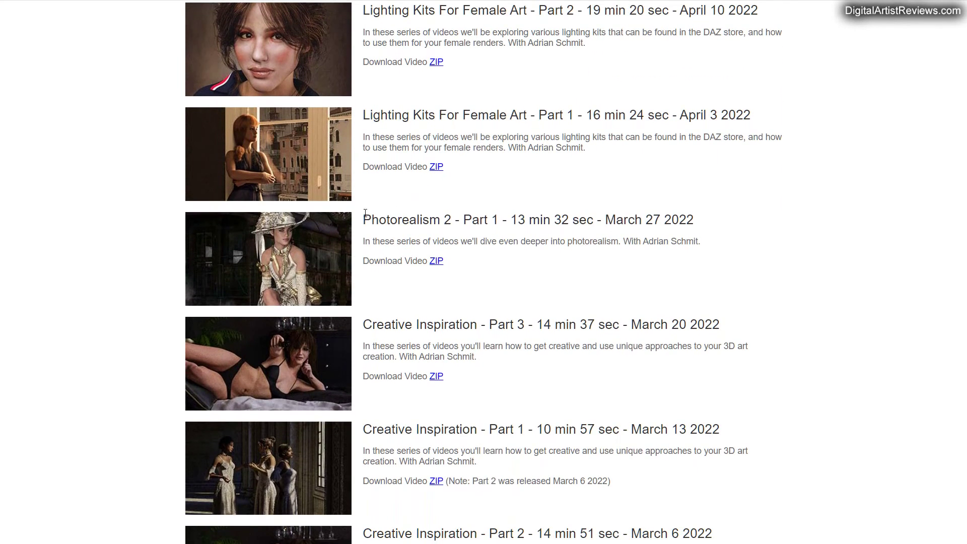
scroll(489, 321, down, 11)
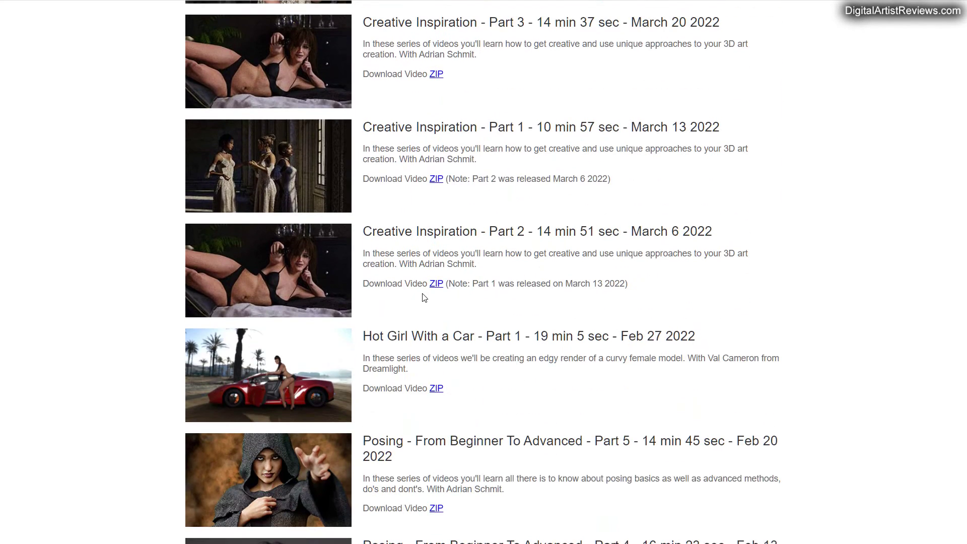
scroll(487, 324, down, 8)
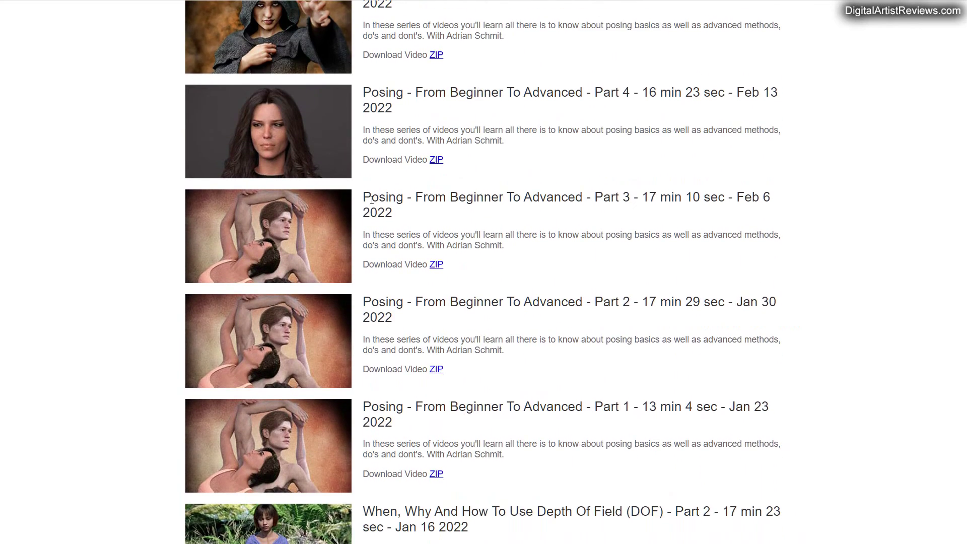
scroll(423, 272, up, 1)
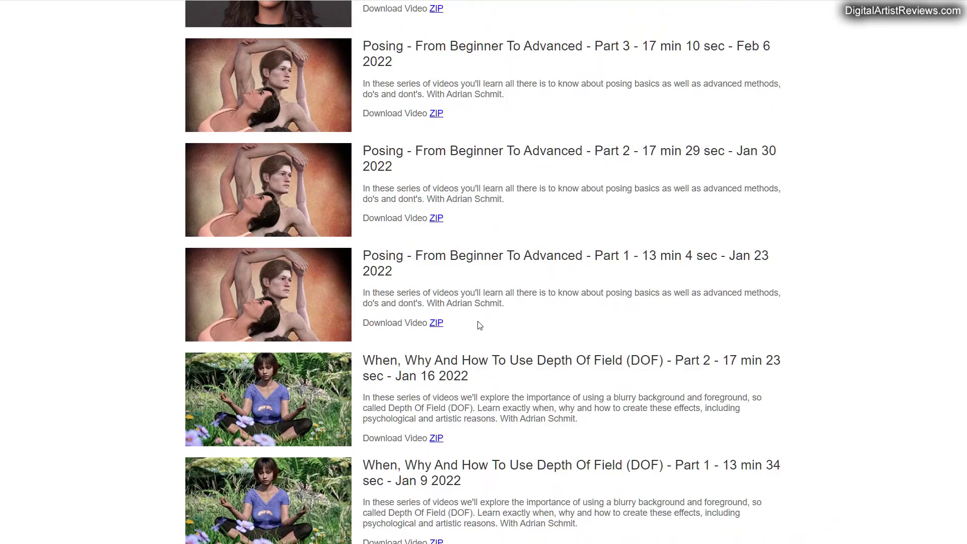
scroll(480, 325, down, 13)
scroll(494, 320, down, 16)
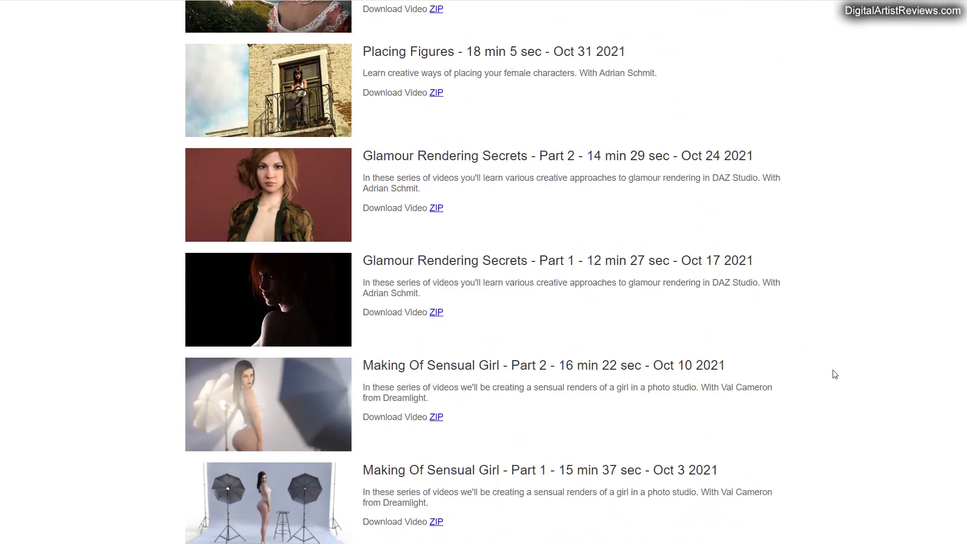
scroll(835, 373, down, 15)
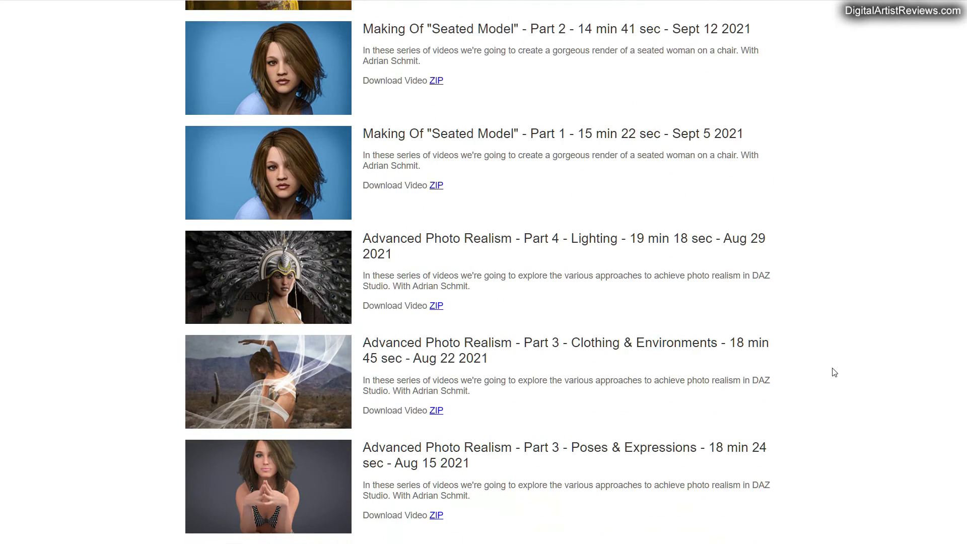
scroll(834, 373, down, 1)
scroll(831, 371, up, 1)
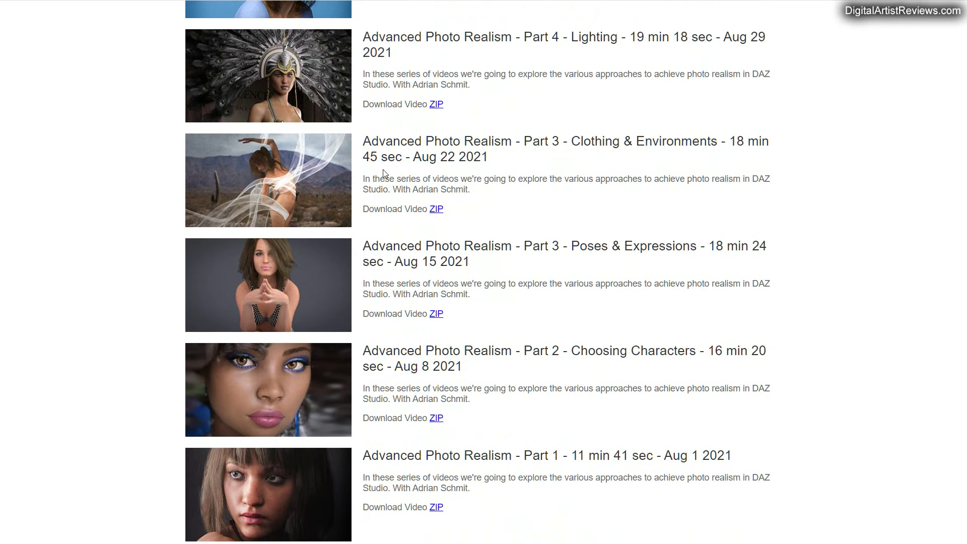
- Review the 3D Female Art Club's older weekly videos, from the Advanced Photo Realism series back through the 2019 HDRI lighting and boudoir series
scroll(398, 367, down, 11)
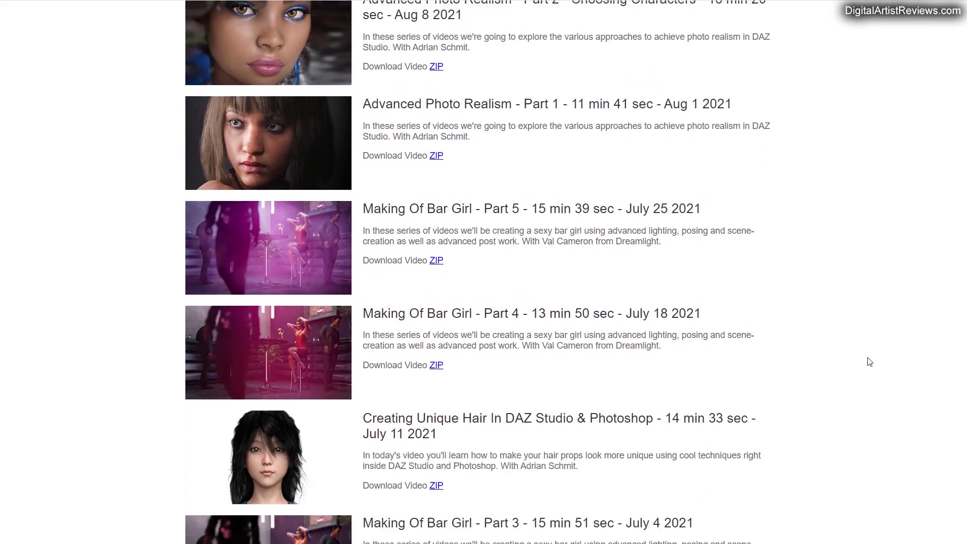
scroll(858, 355, down, 19)
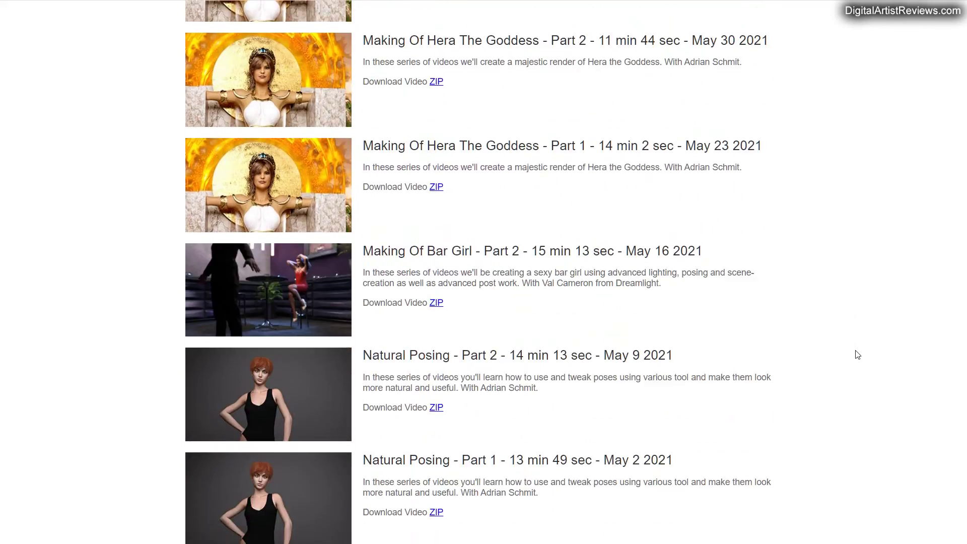
scroll(858, 355, down, 11)
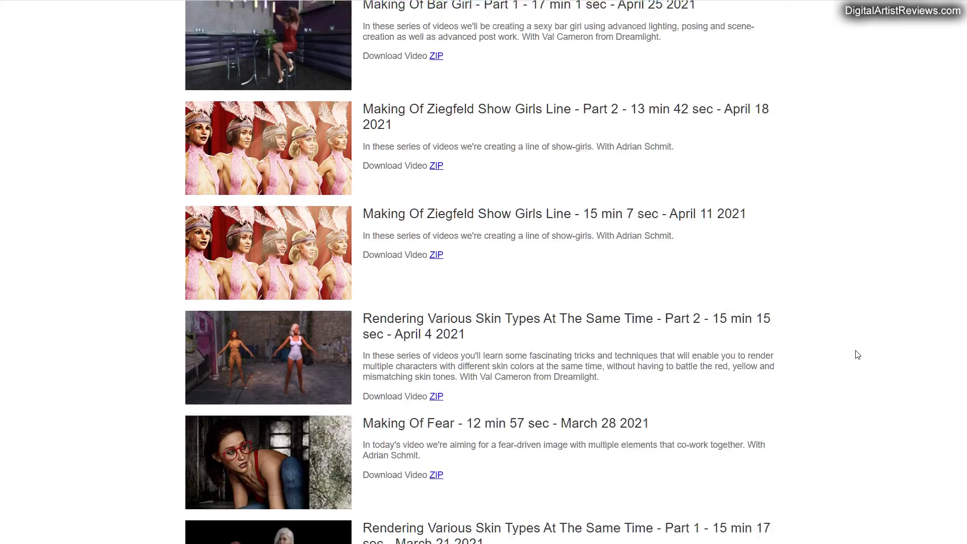
scroll(858, 355, down, 16)
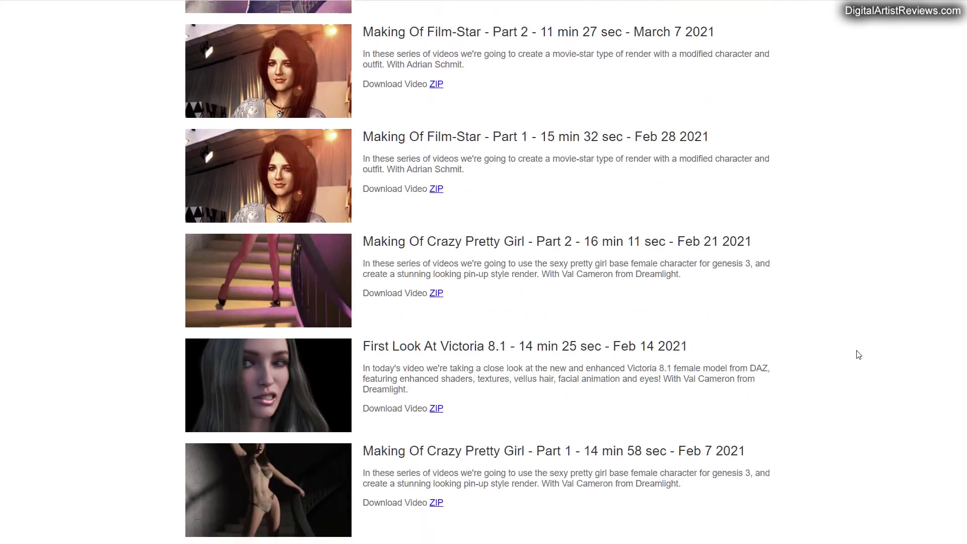
scroll(860, 354, down, 16)
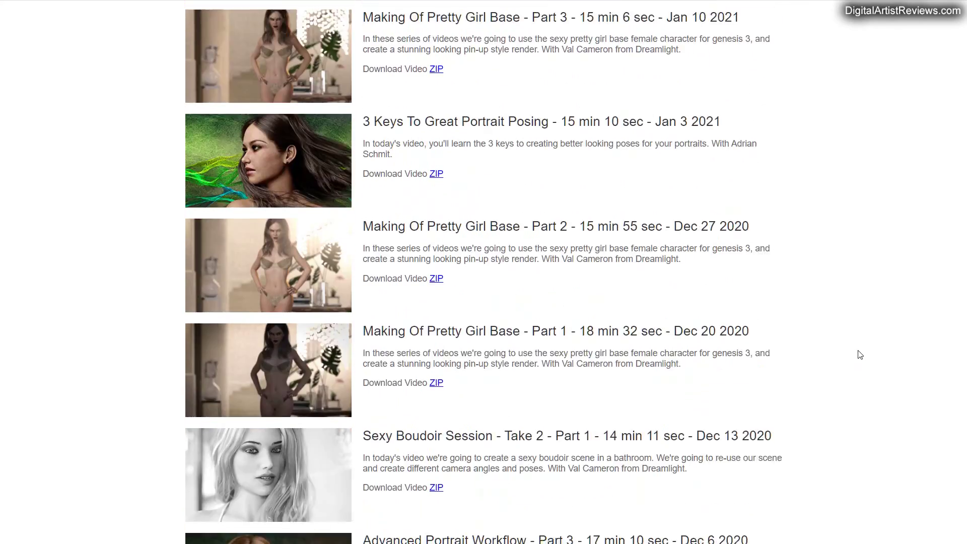
scroll(860, 355, down, 12)
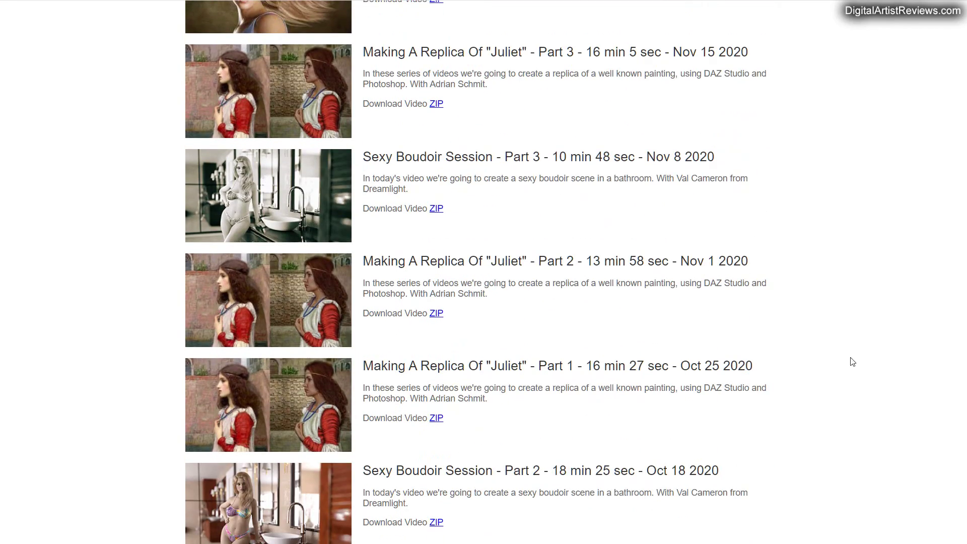
scroll(852, 348, down, 19)
scroll(861, 368, down, 20)
scroll(859, 370, down, 20)
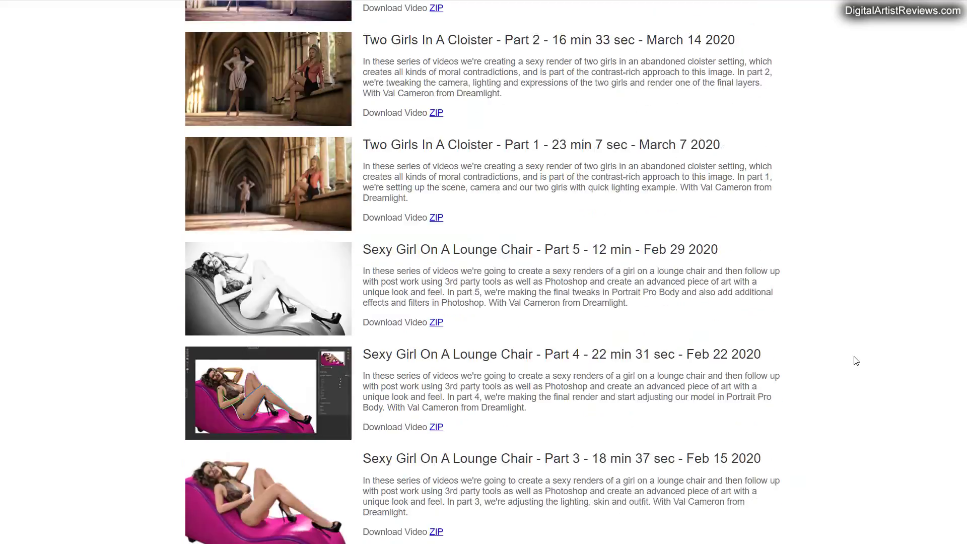
scroll(857, 361, down, 5)
scroll(484, 272, down, 20)
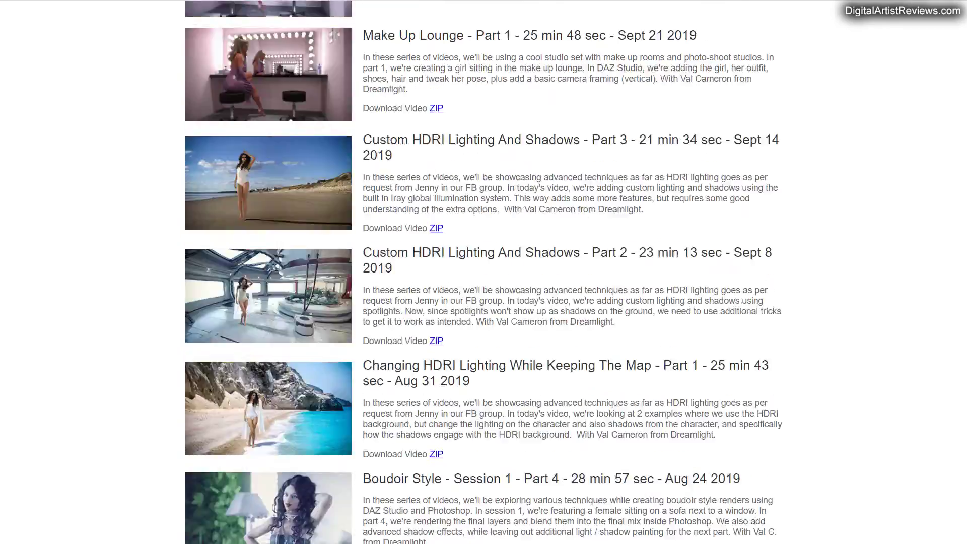
scroll(483, 272, down, 20)
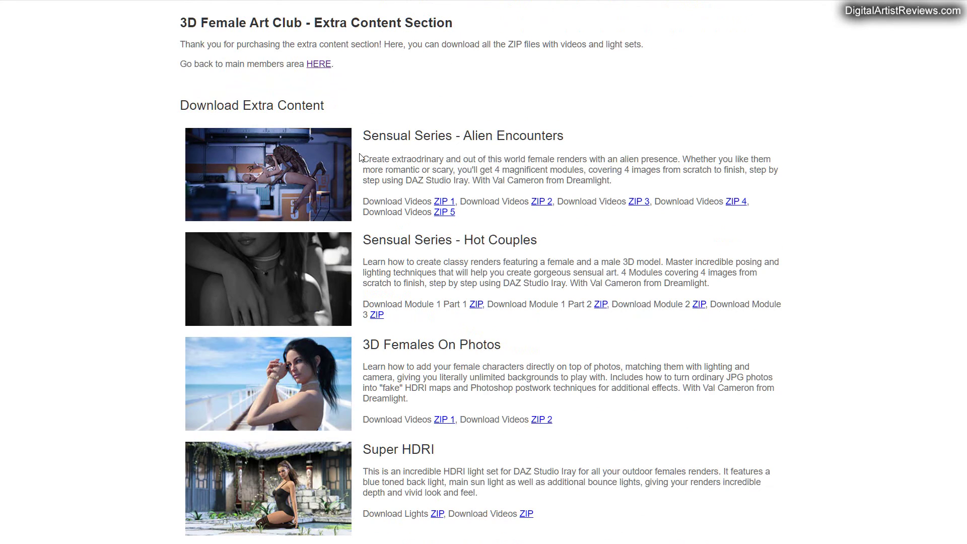
- Look through the 3D Female Art Club's extra content downloads down to the HDRI light sets, and return to the main members area
scroll(468, 307, down, 5)
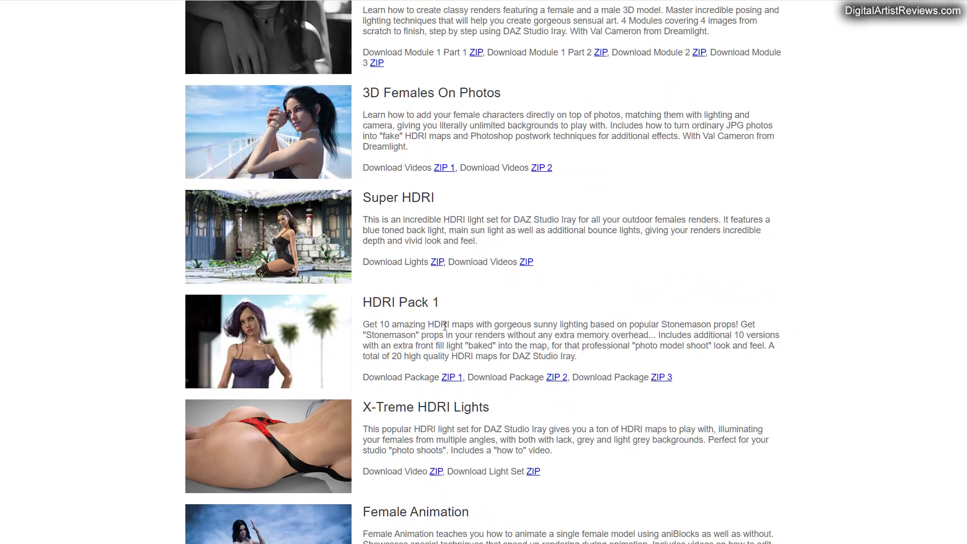
scroll(411, 319, down, 2)
scroll(453, 319, up, 7)
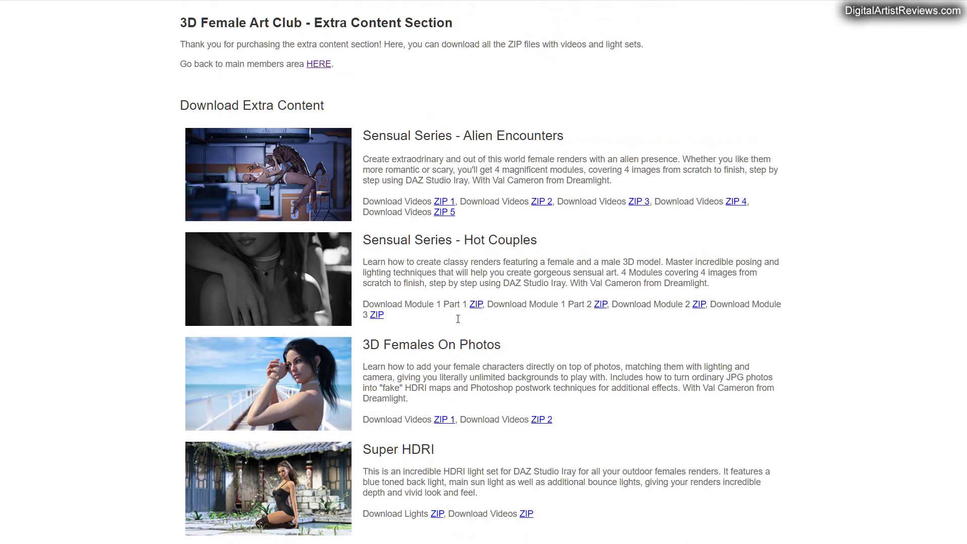
click(320, 65)
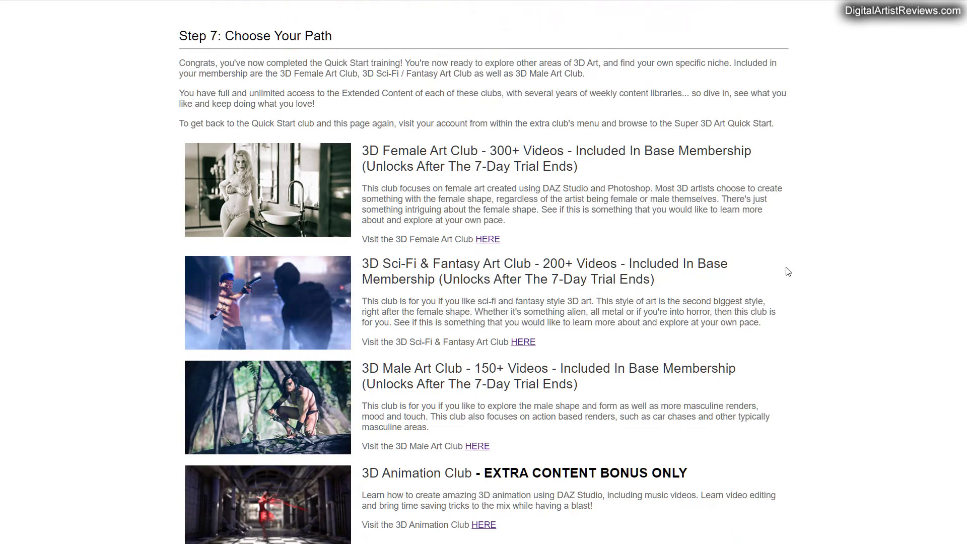
- Examine the clubs offered under Step 7: Choose Your Path on the Super 3D Art Quick Start page
scroll(723, 267, up, 6)
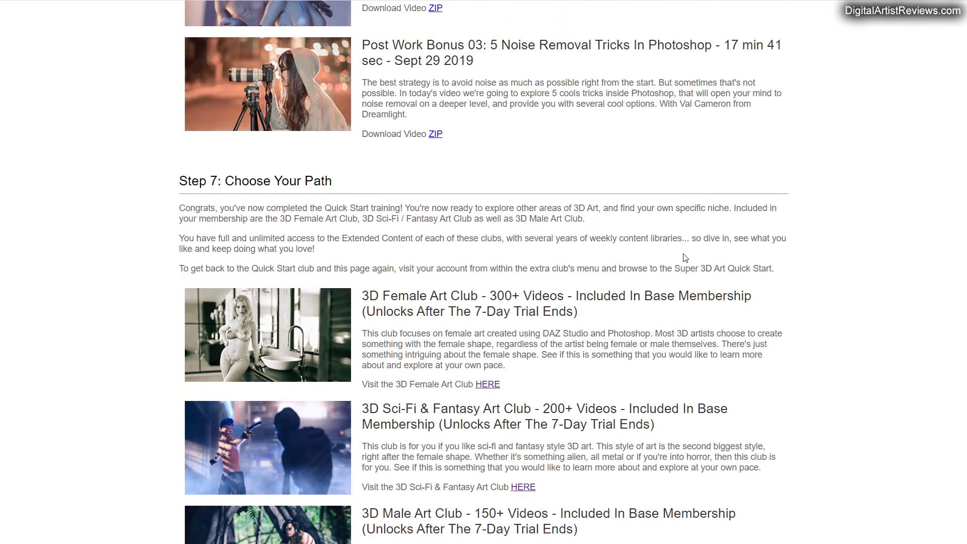
scroll(720, 259, down, 6)
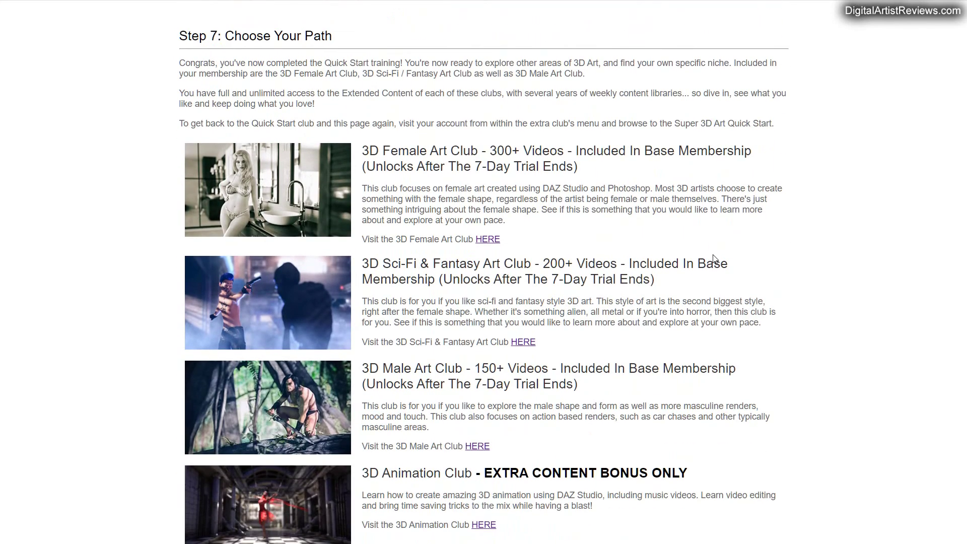
scroll(717, 259, down, 1)
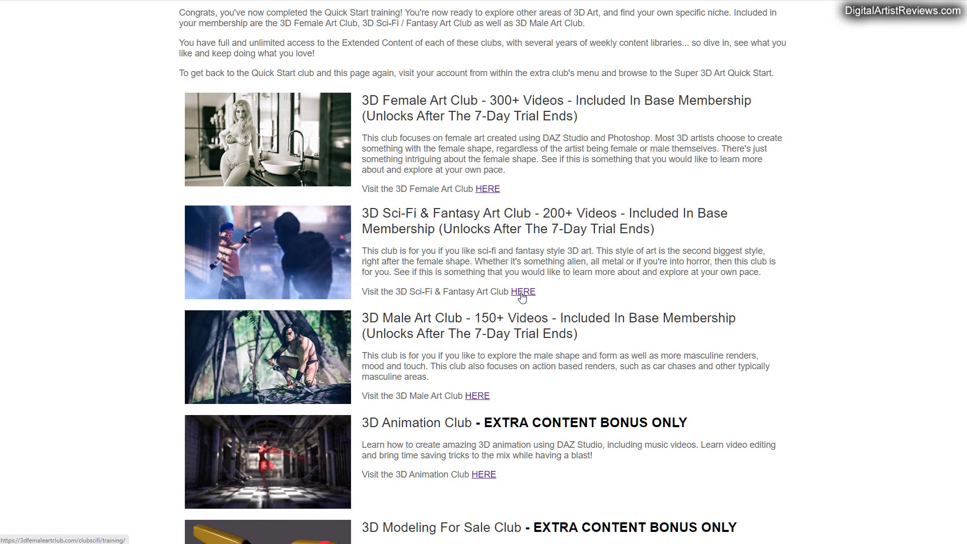
- Visit the 3D Sci-Fi & Fantasy Art Club members page and find its weekly videos on adding airships and UFOs to photos
click(271, 331)
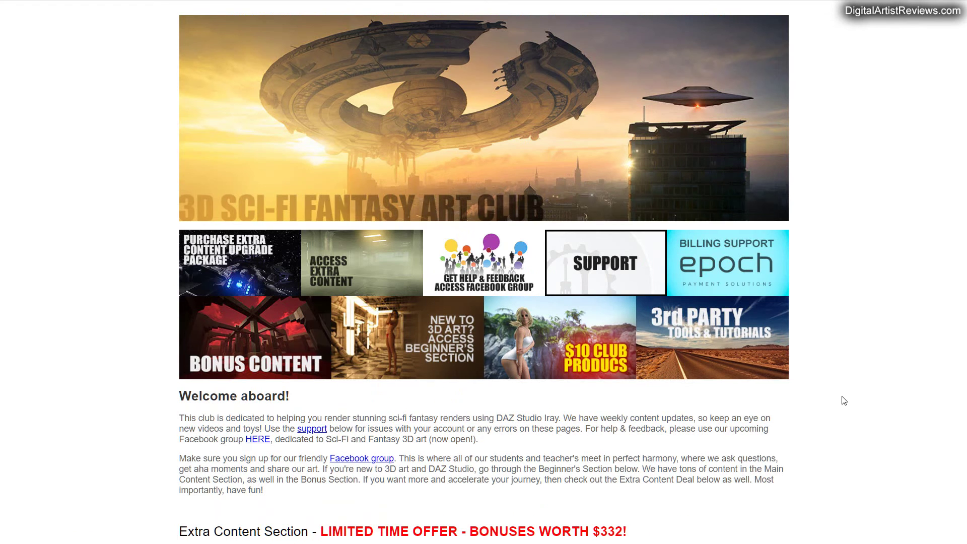
scroll(844, 400, down, 12)
scroll(872, 393, down, 12)
scroll(873, 392, down, 15)
scroll(873, 390, down, 8)
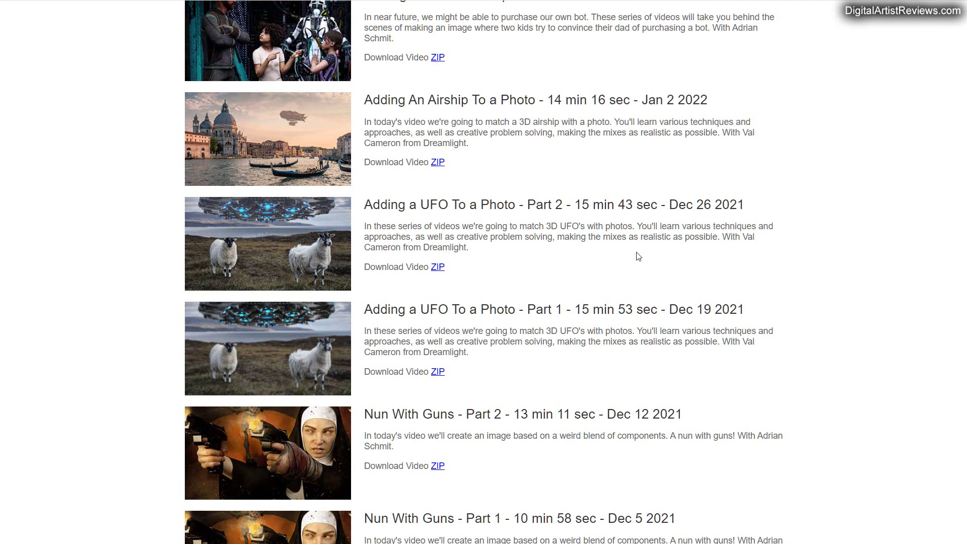
- Review the Sci-Fi & Fantasy club's 2021 and late 2020 weekly videos, back to the Adding Droids To Photos series
scroll(635, 255, down, 20)
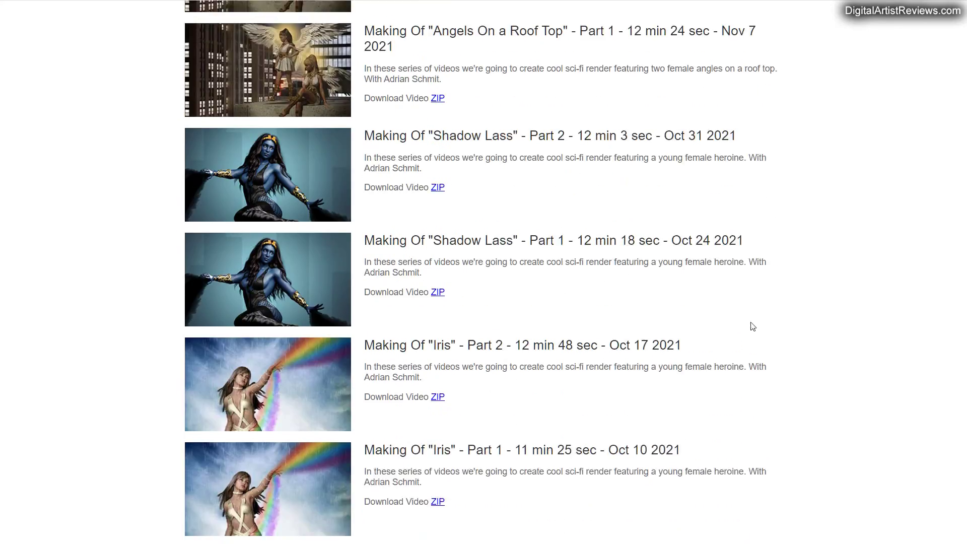
scroll(770, 337, down, 20)
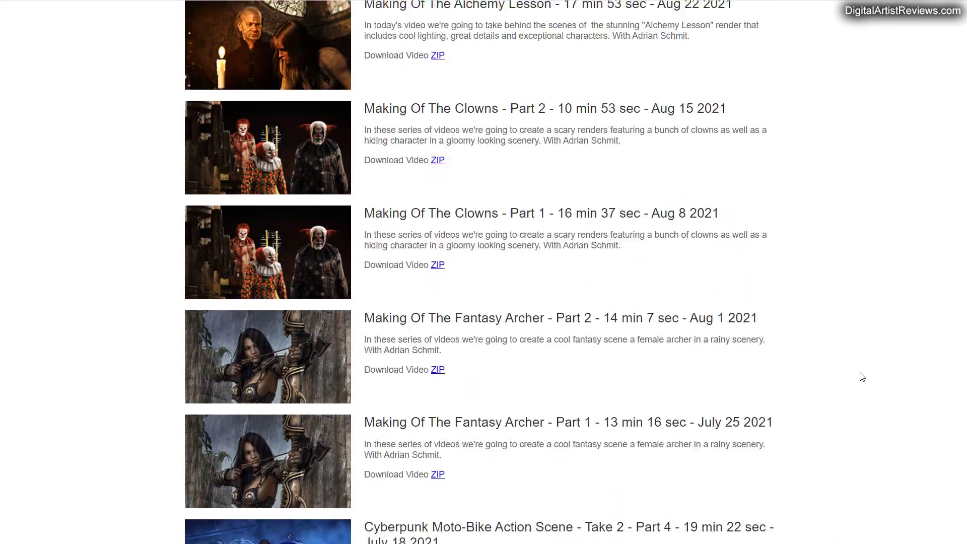
scroll(862, 377, down, 20)
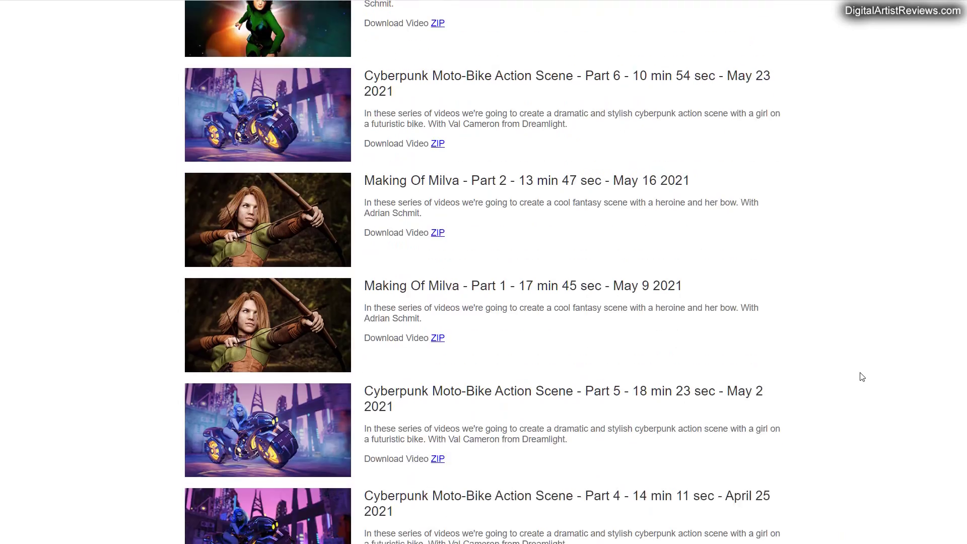
scroll(862, 377, down, 20)
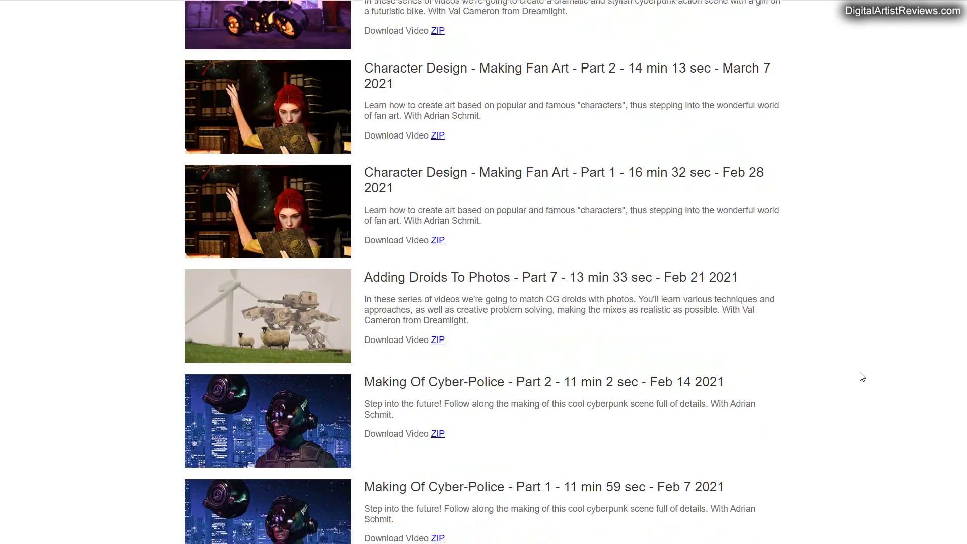
scroll(862, 376, down, 20)
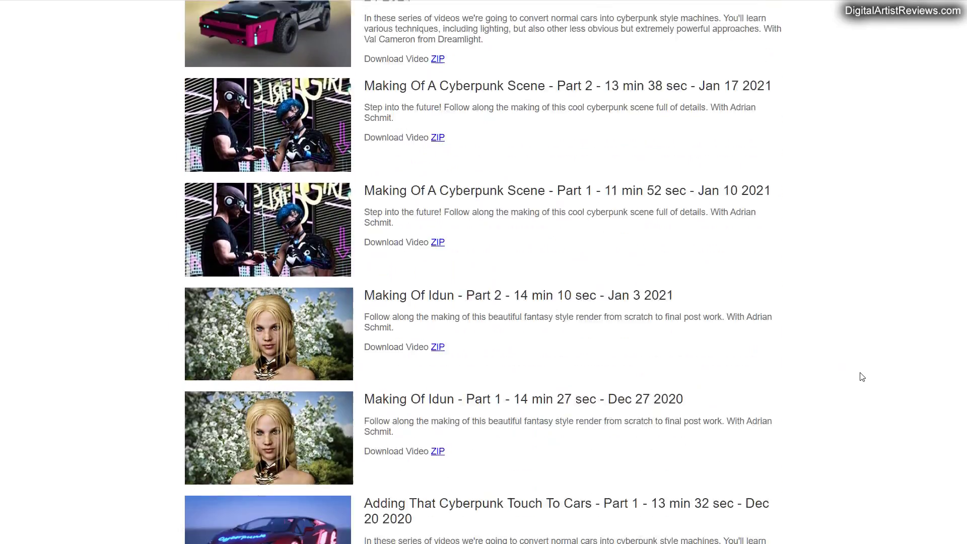
scroll(862, 377, down, 20)
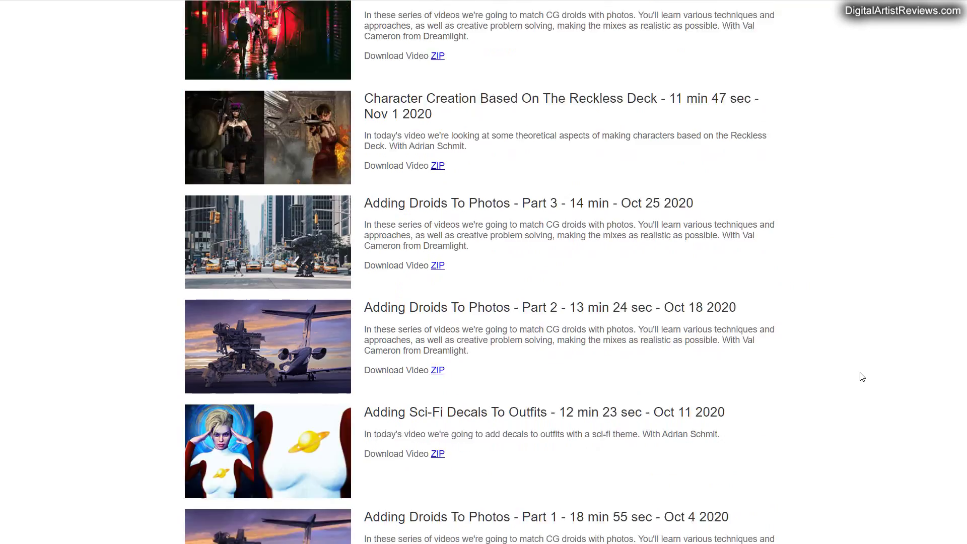
scroll(540, 310, up, 3)
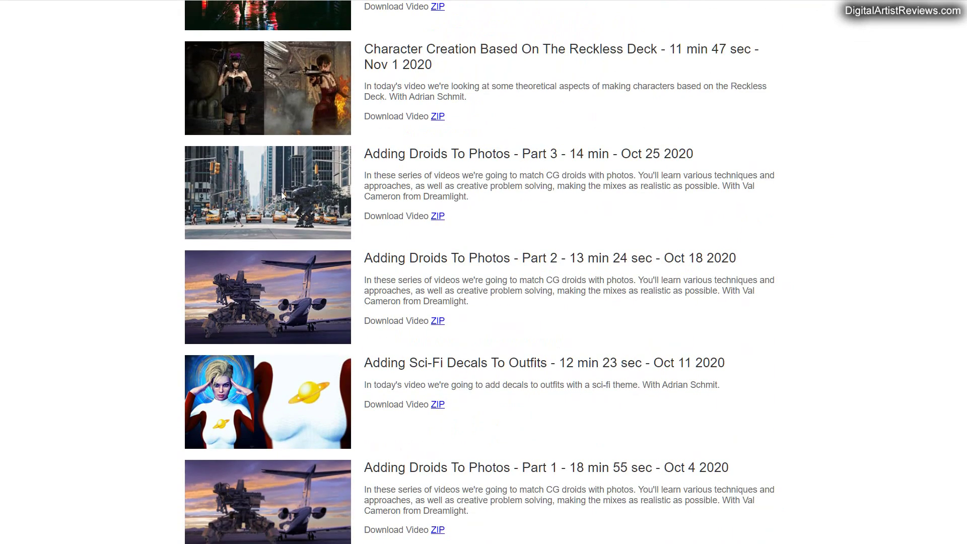
- Review the Sci-Fi & Fantasy club's older videos, from the Terminator Demons series back to the August 2018 releases
scroll(734, 391, down, 17)
scroll(847, 422, down, 20)
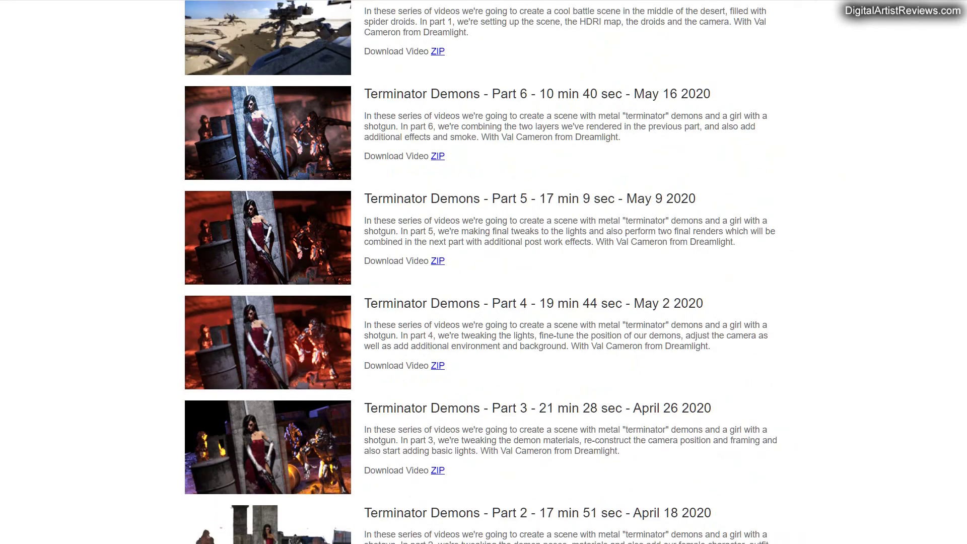
scroll(963, 308, down, 20)
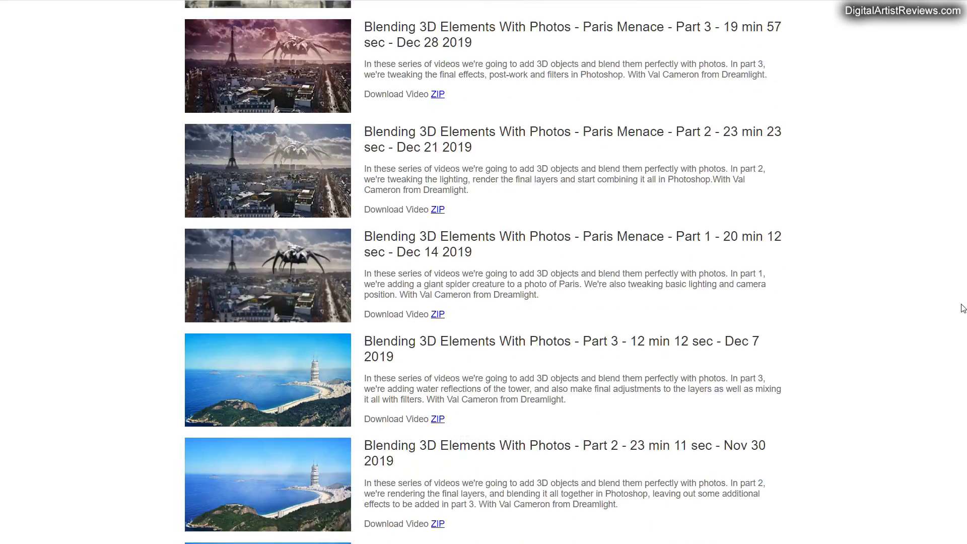
scroll(963, 309, down, 20)
scroll(958, 348, down, 20)
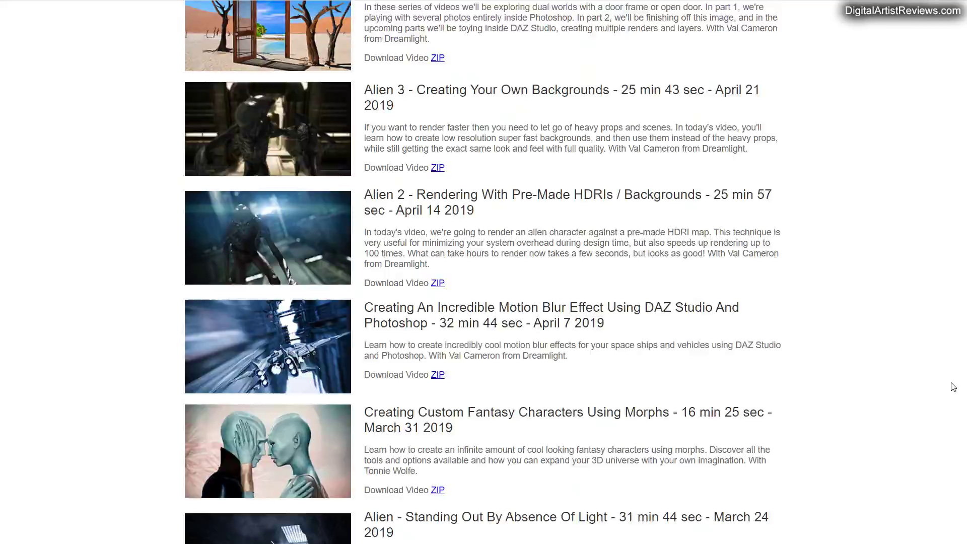
scroll(954, 387, down, 20)
scroll(960, 469, down, 20)
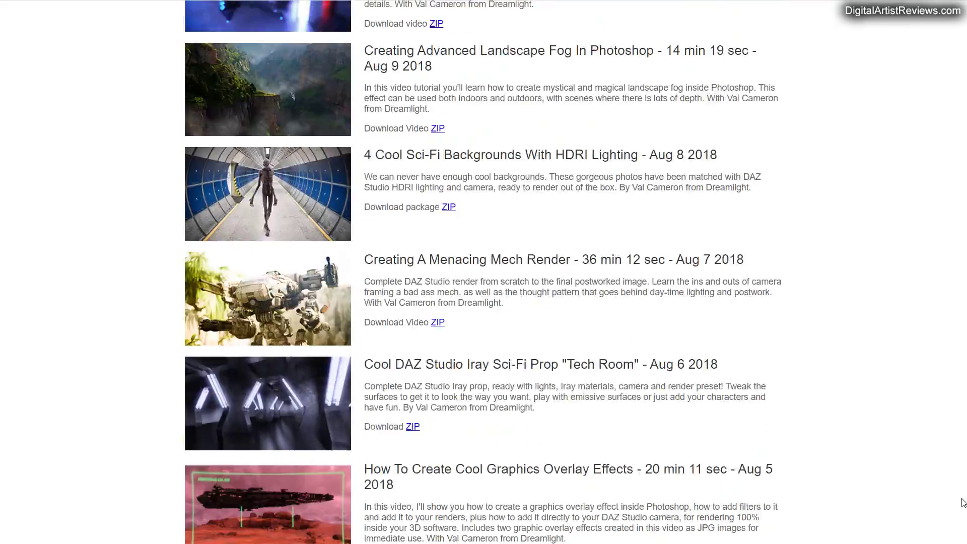
scroll(580, 32, up, 4)
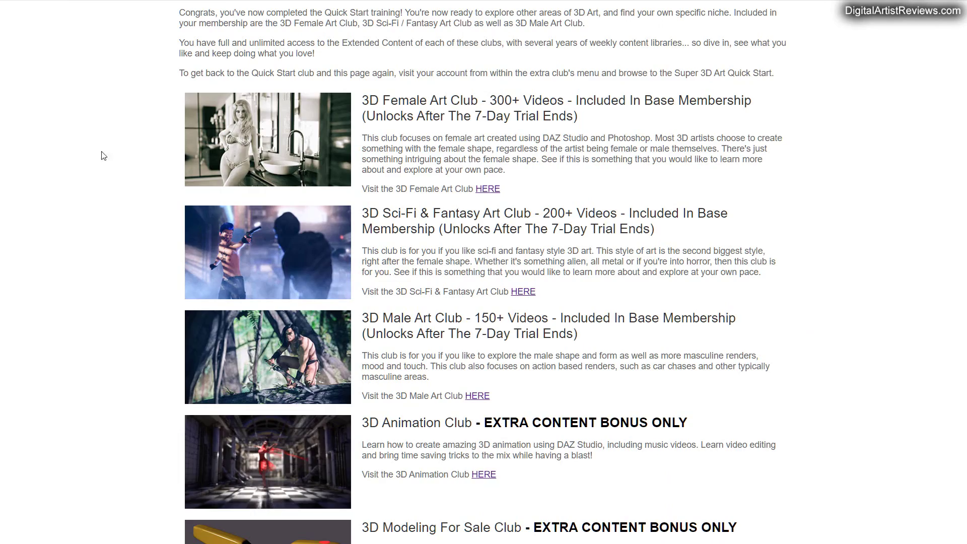
- Go back to the Super 3D Art Quick Start members page and view its welcome section
scroll(117, 187, up, 20)
scroll(117, 186, up, 20)
scroll(123, 247, up, 20)
scroll(123, 383, up, 8)
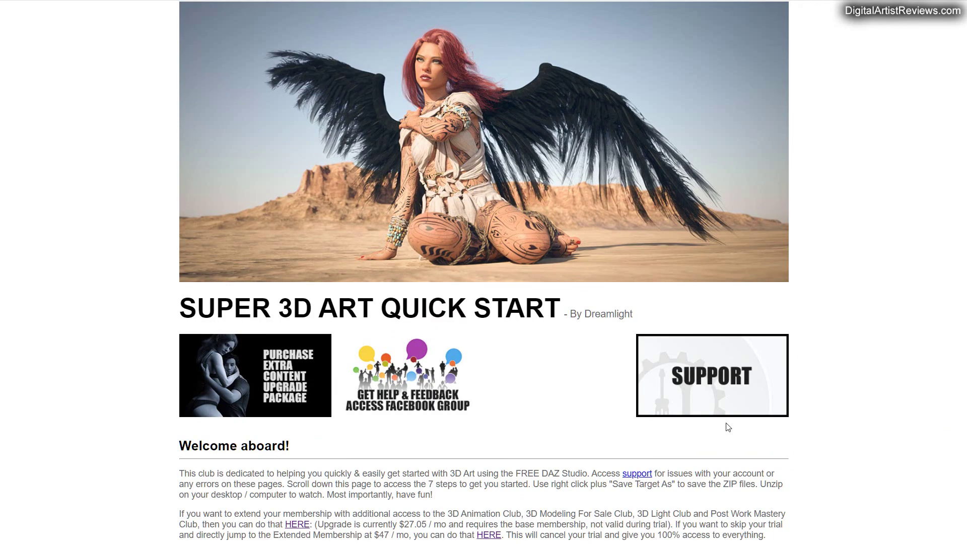
scroll(733, 438, up, 1)
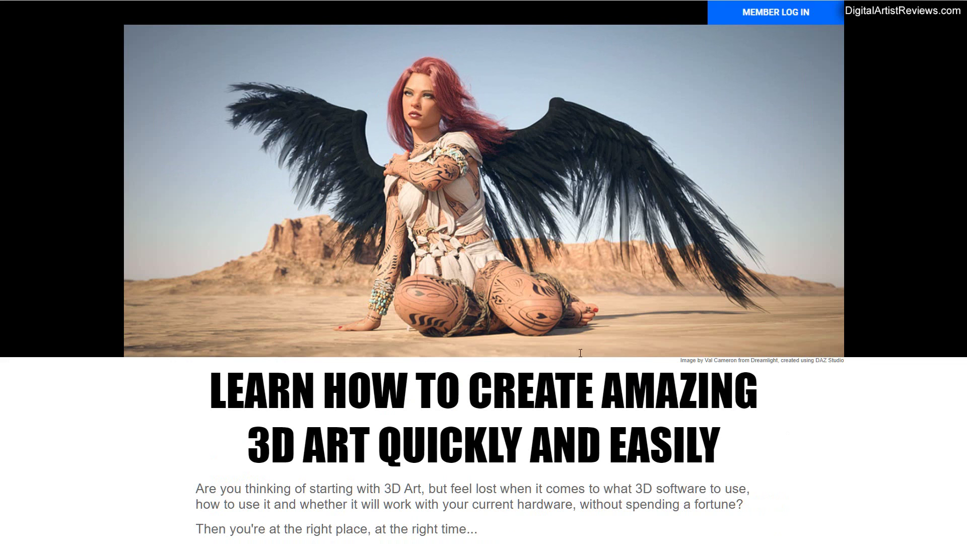
- Examine the Quick Start sales page, covering the 7-day $1 trial offer, sample renders and the explanation of building 3D art from pre-made content
scroll(853, 430, down, 12)
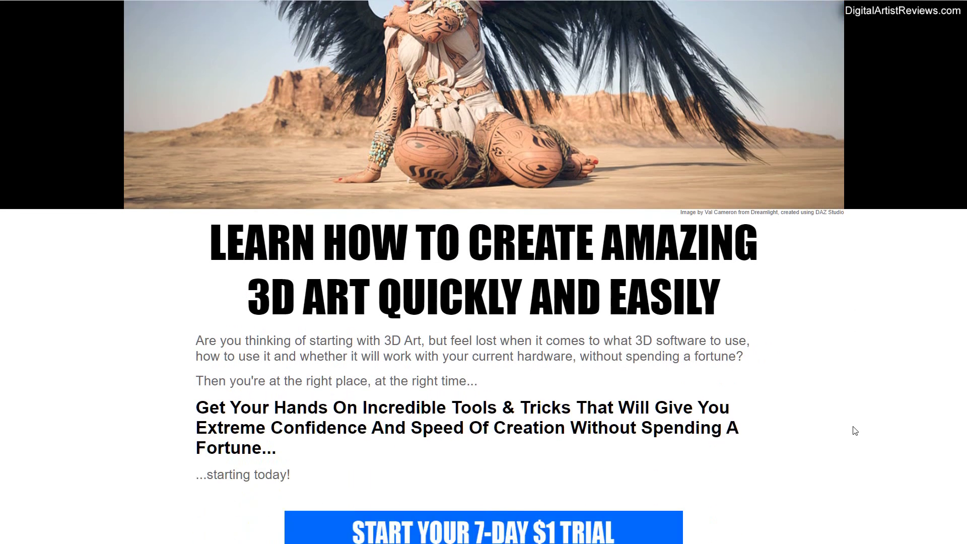
scroll(496, 171, up, 1)
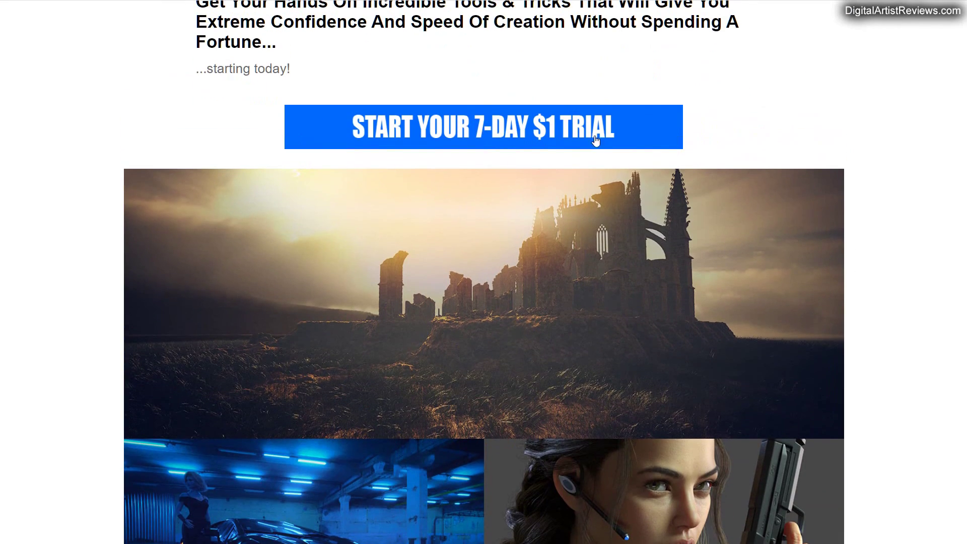
scroll(932, 381, down, 20)
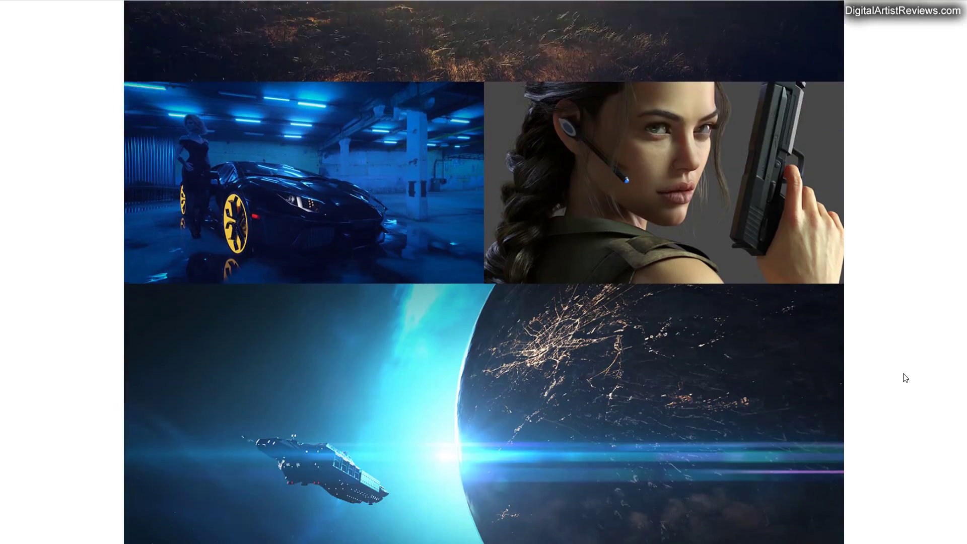
scroll(900, 369, down, 20)
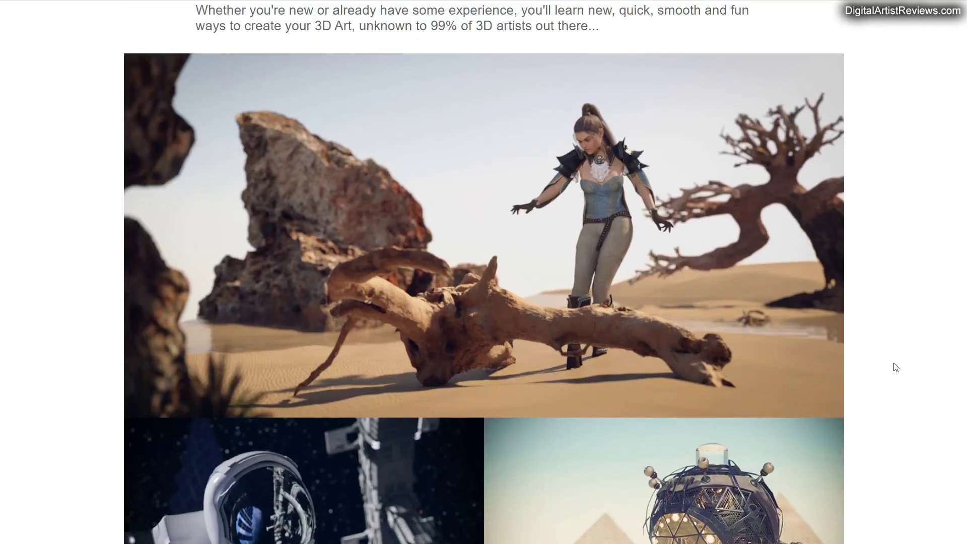
scroll(895, 366, down, 20)
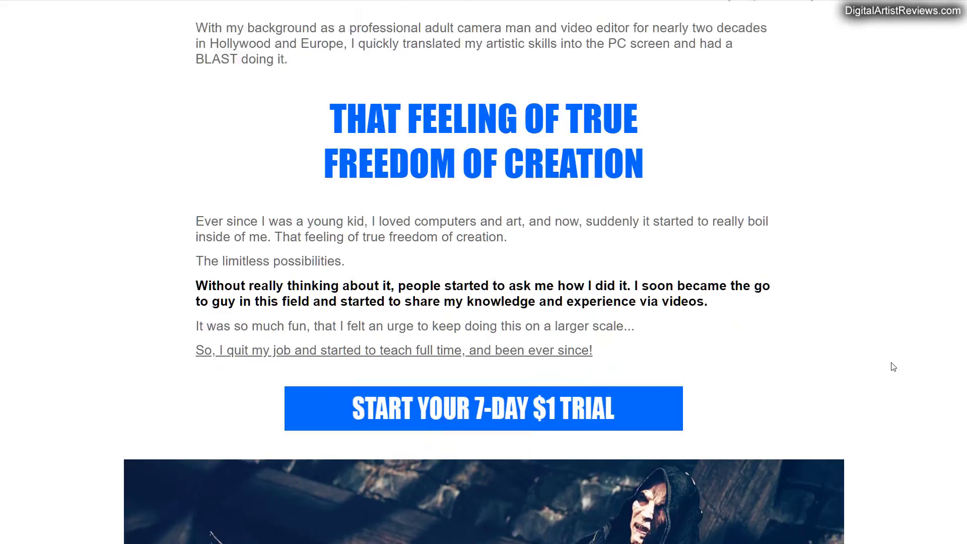
scroll(894, 367, down, 20)
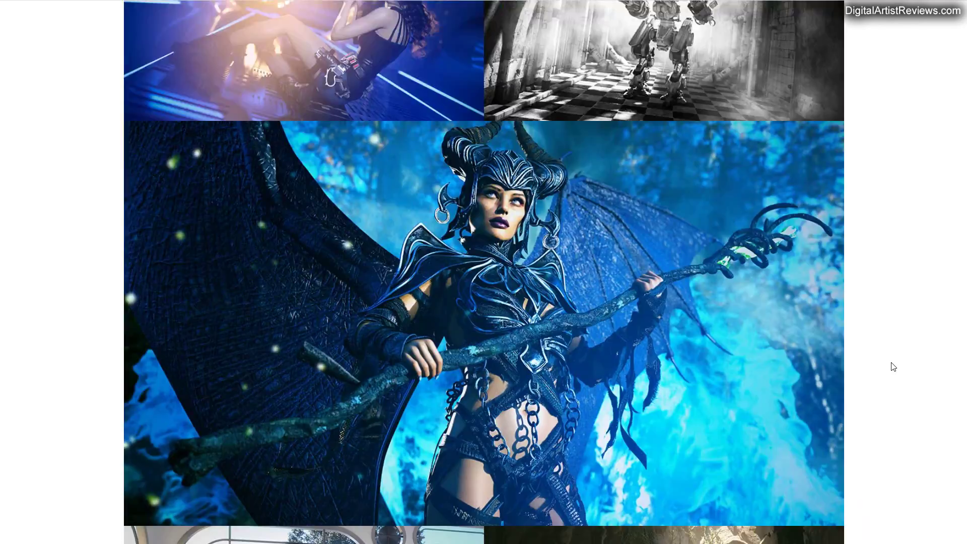
scroll(893, 367, down, 20)
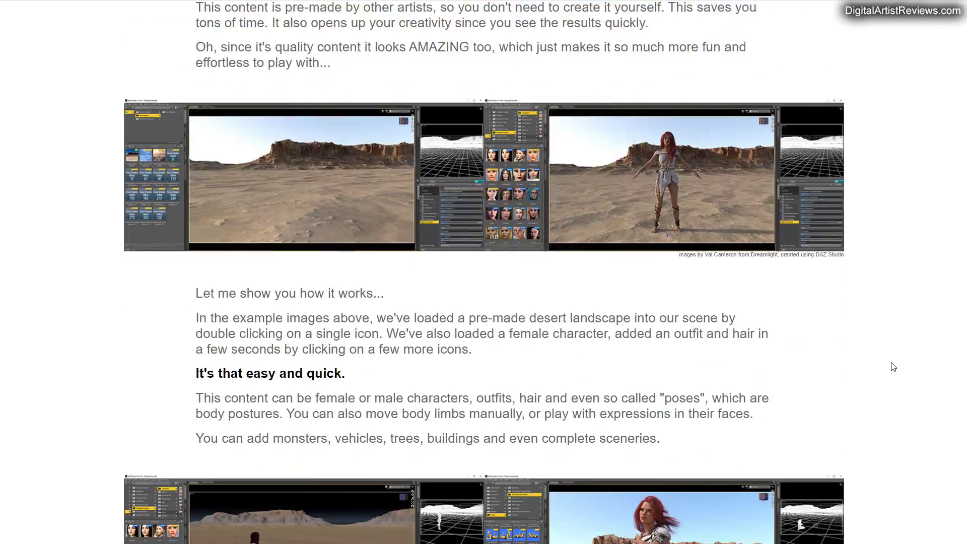
scroll(893, 366, down, 20)
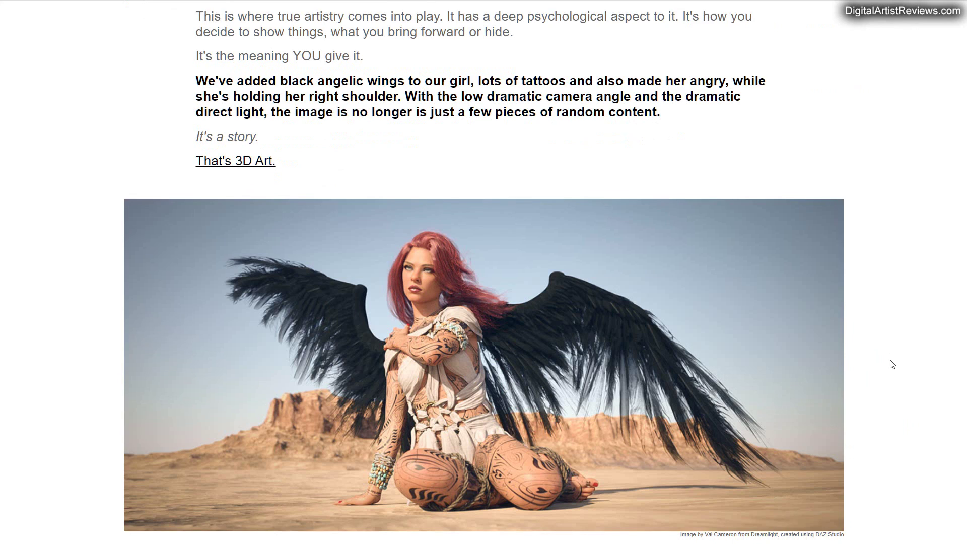